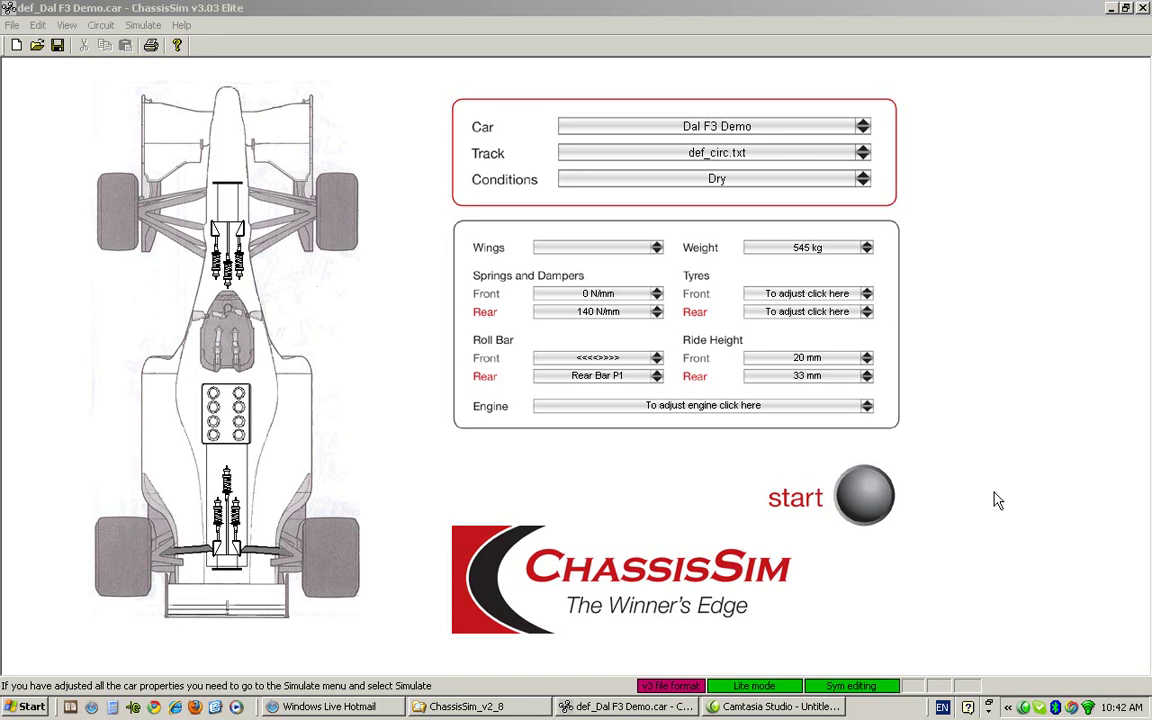
# Switch ChassisSim from lite to standard property dialogs
pyautogui.click(457, 8)
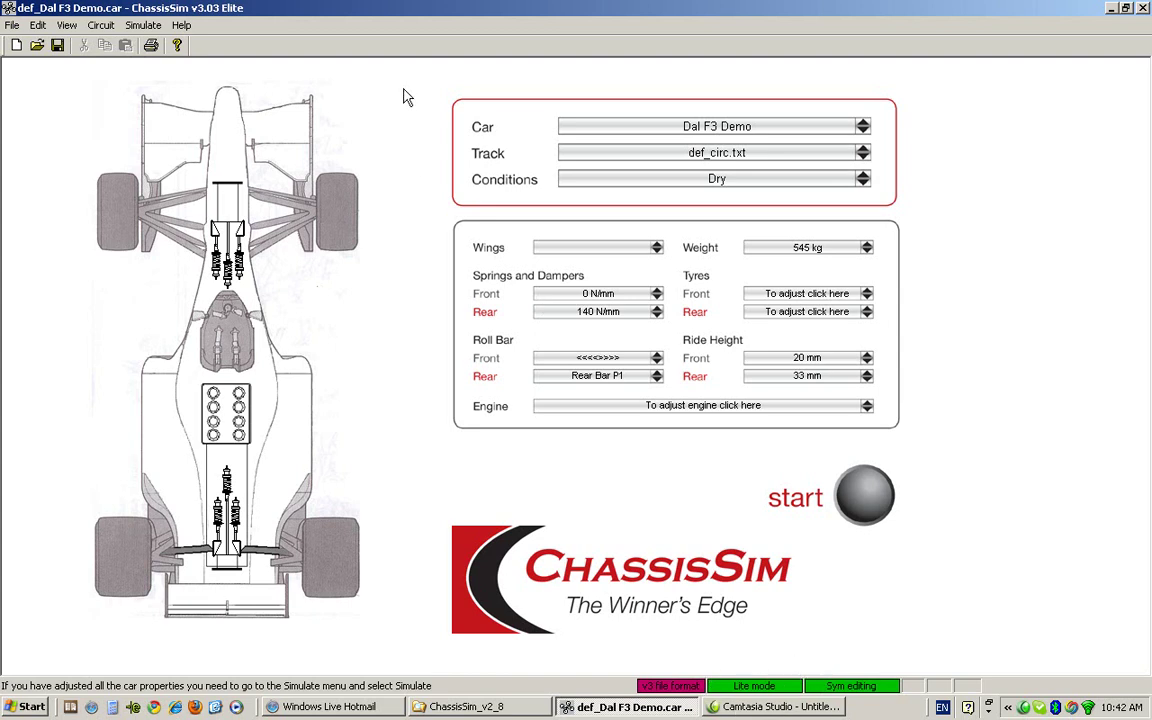
pyautogui.click(99, 26)
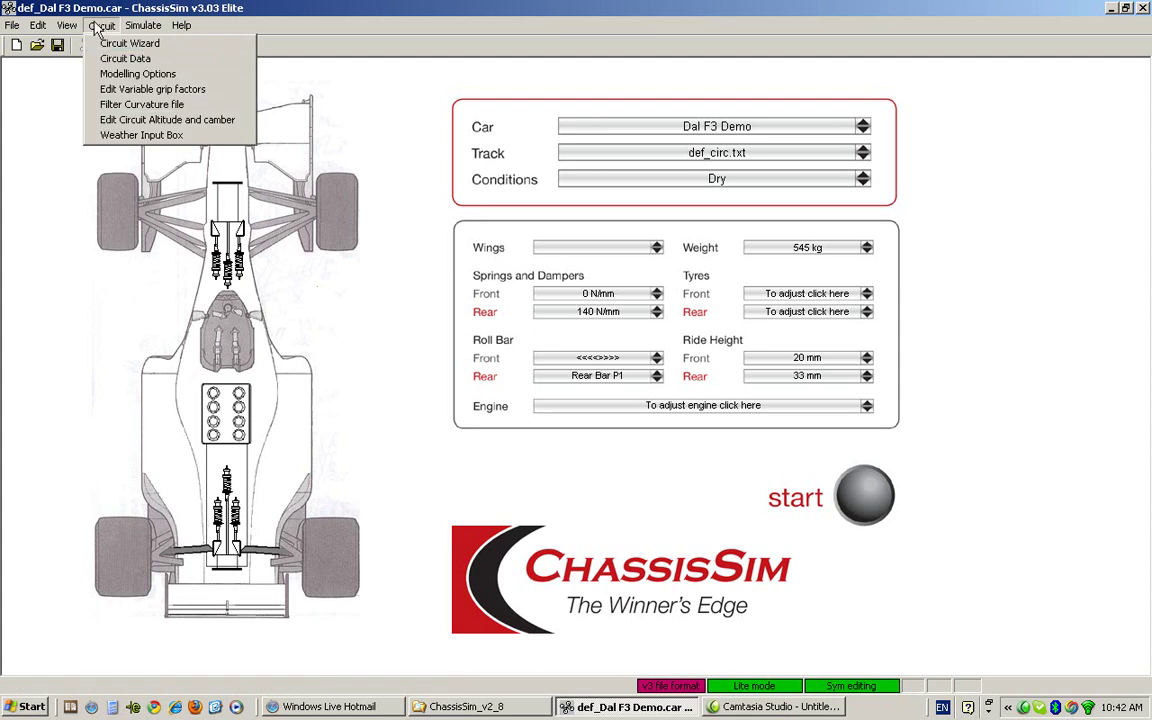
pyautogui.moveTo(70, 26)
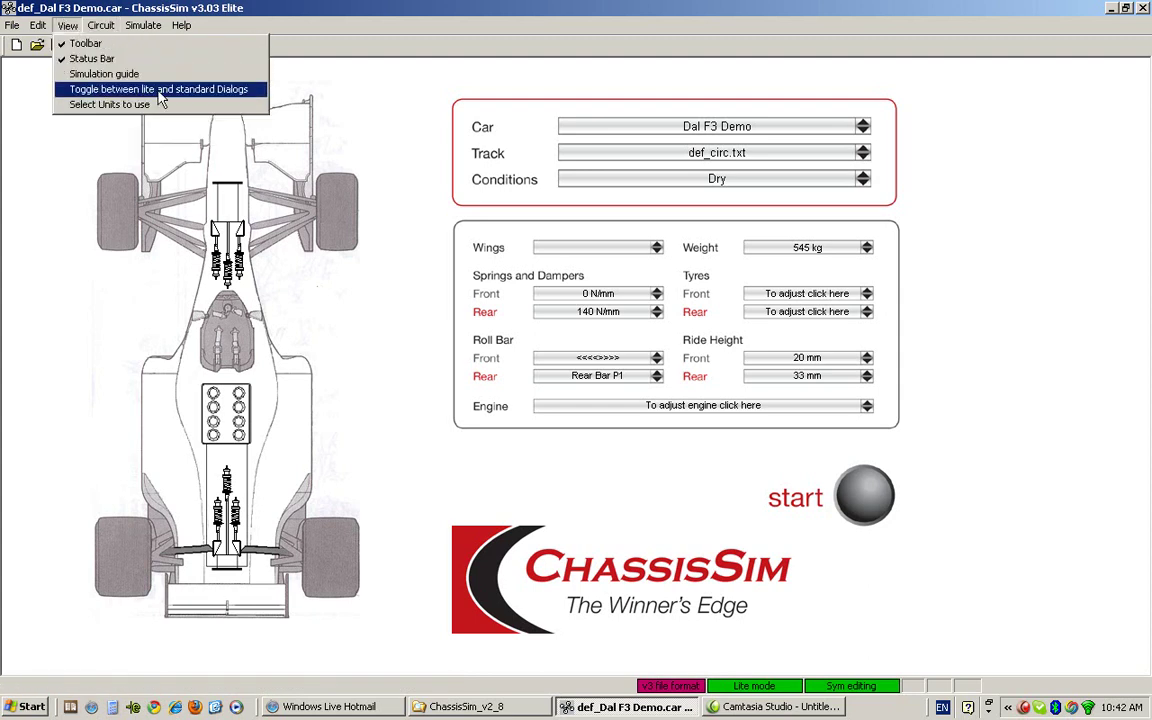
pyautogui.click(256, 90)
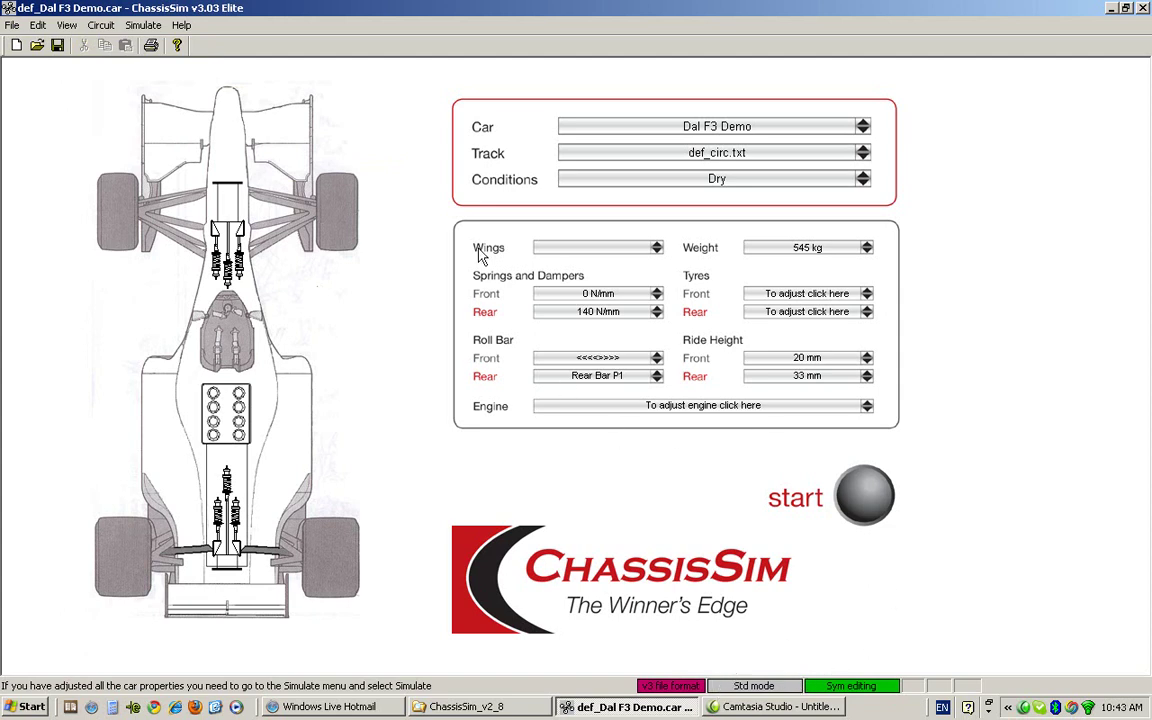
# Review the wings' downforce versus ride height map, leaving the aero properties unchanged
pyautogui.click(312, 128)
pyautogui.click(385, 262)
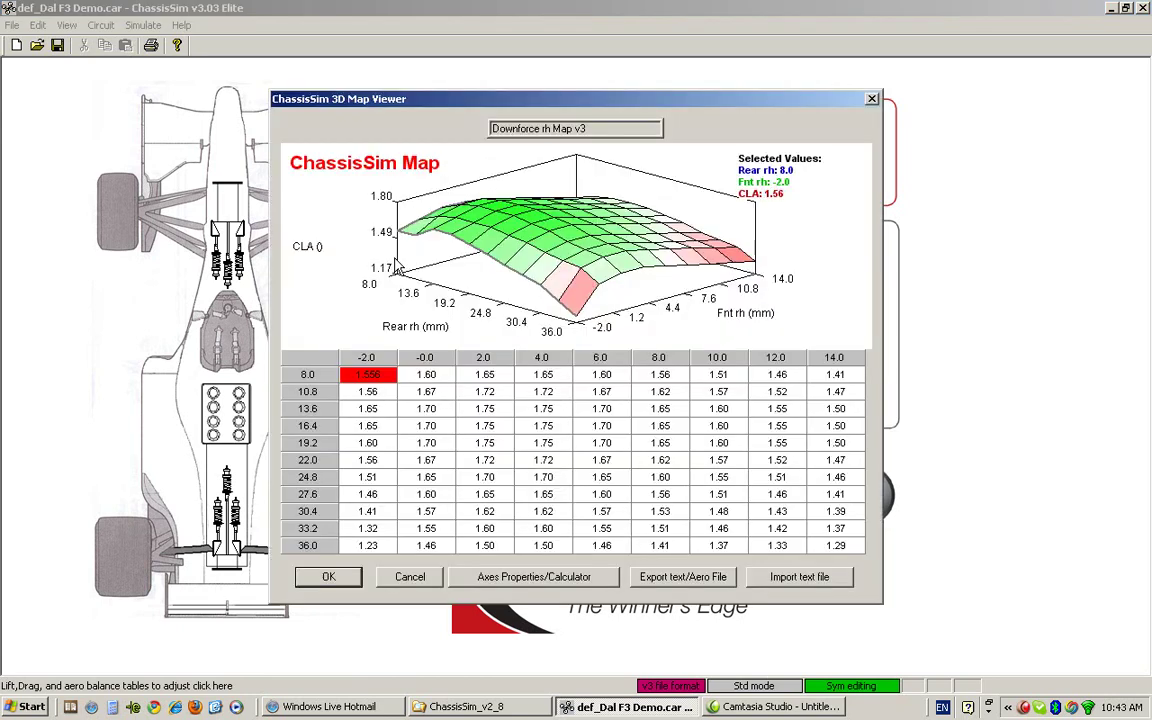
pyautogui.click(403, 577)
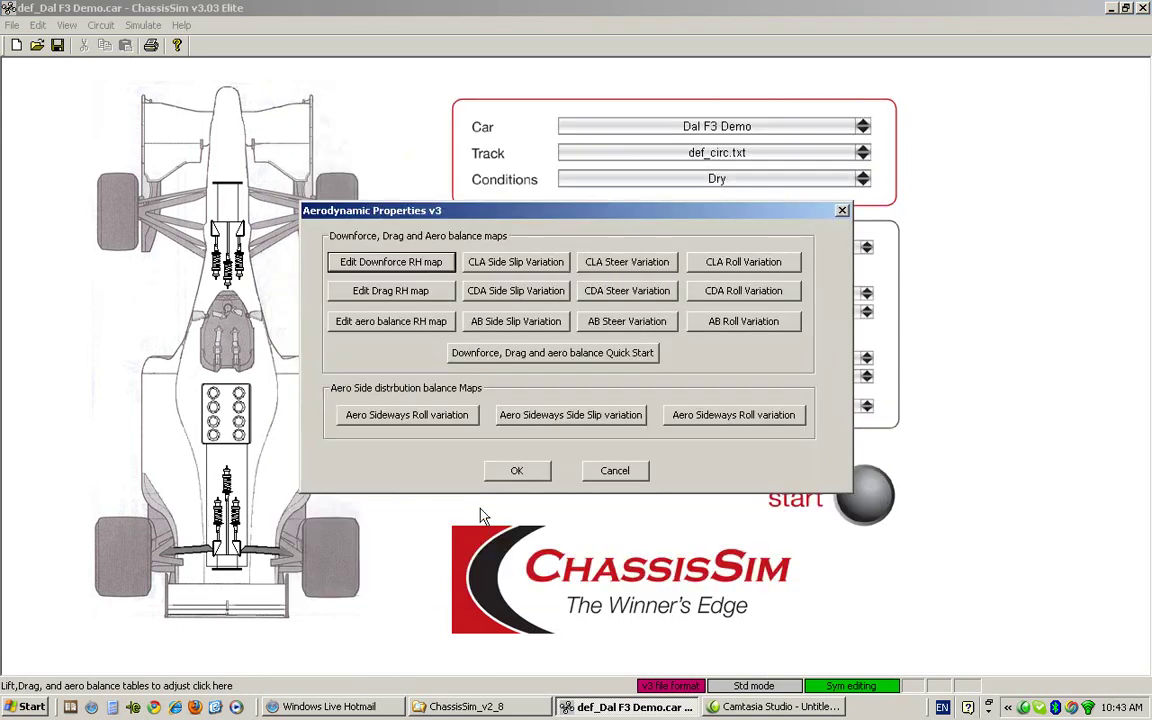
pyautogui.click(615, 472)
# Review the front tyres' maximum tyre force map, leaving the tyre properties unchanged
pyautogui.click(335, 215)
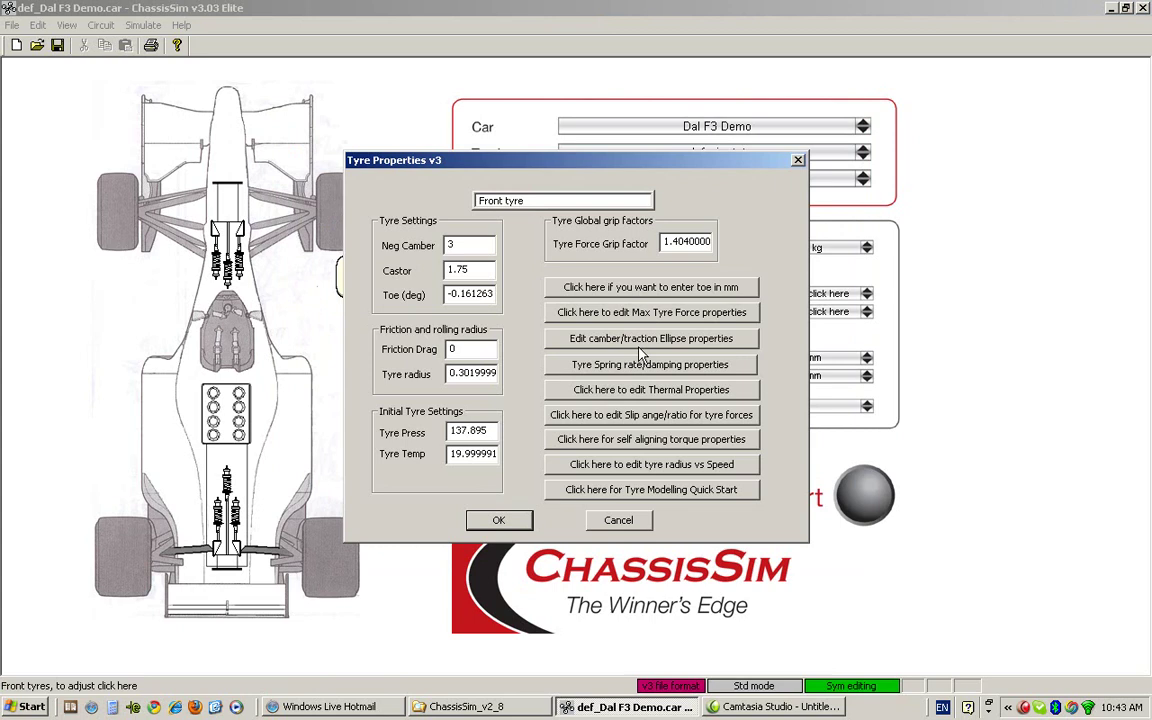
pyautogui.click(597, 303)
pyautogui.click(410, 577)
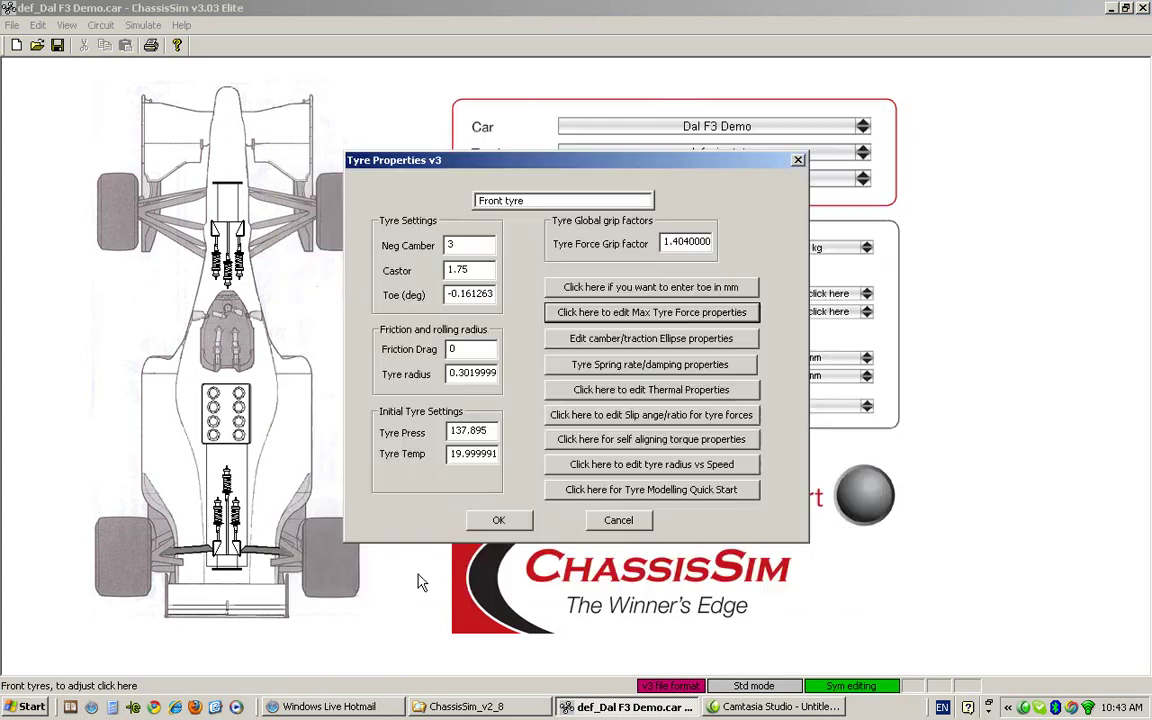
pyautogui.click(620, 523)
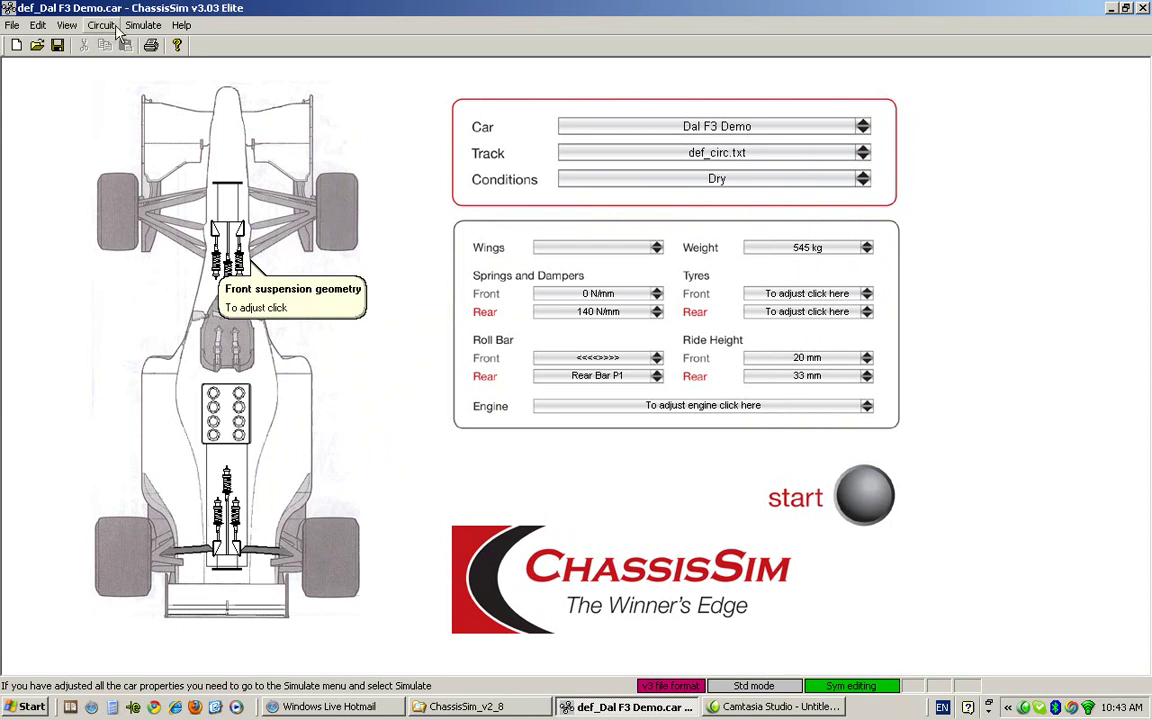
pyautogui.click(67, 25)
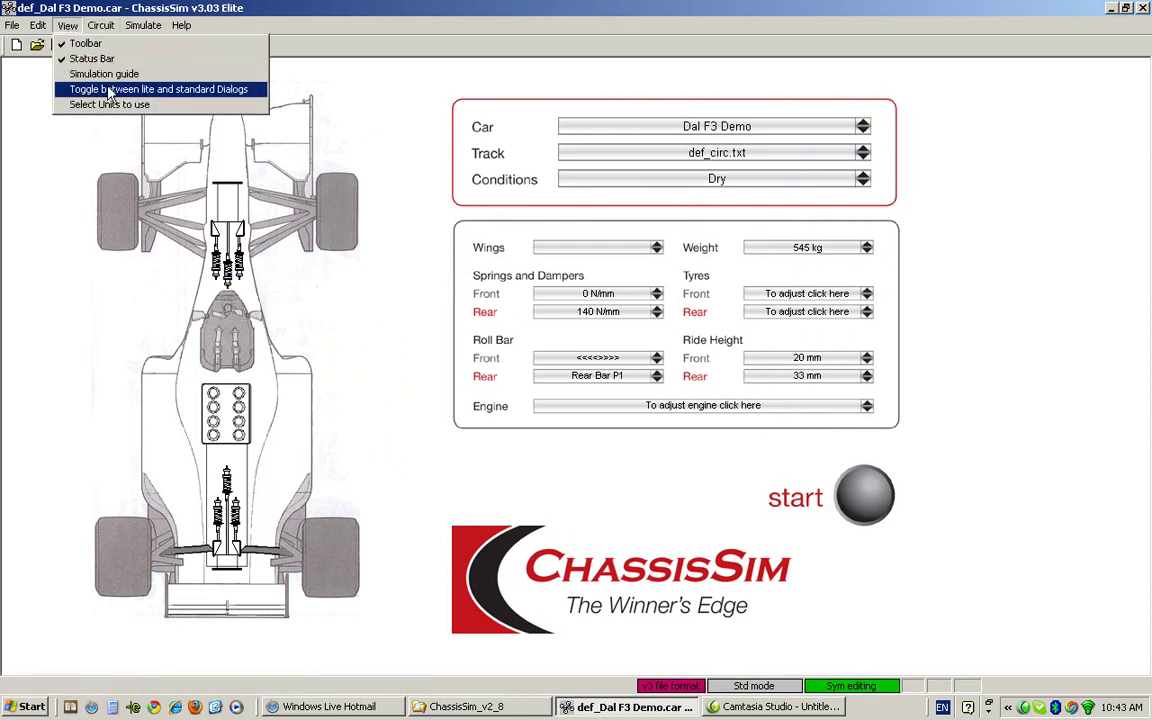
pyautogui.click(110, 90)
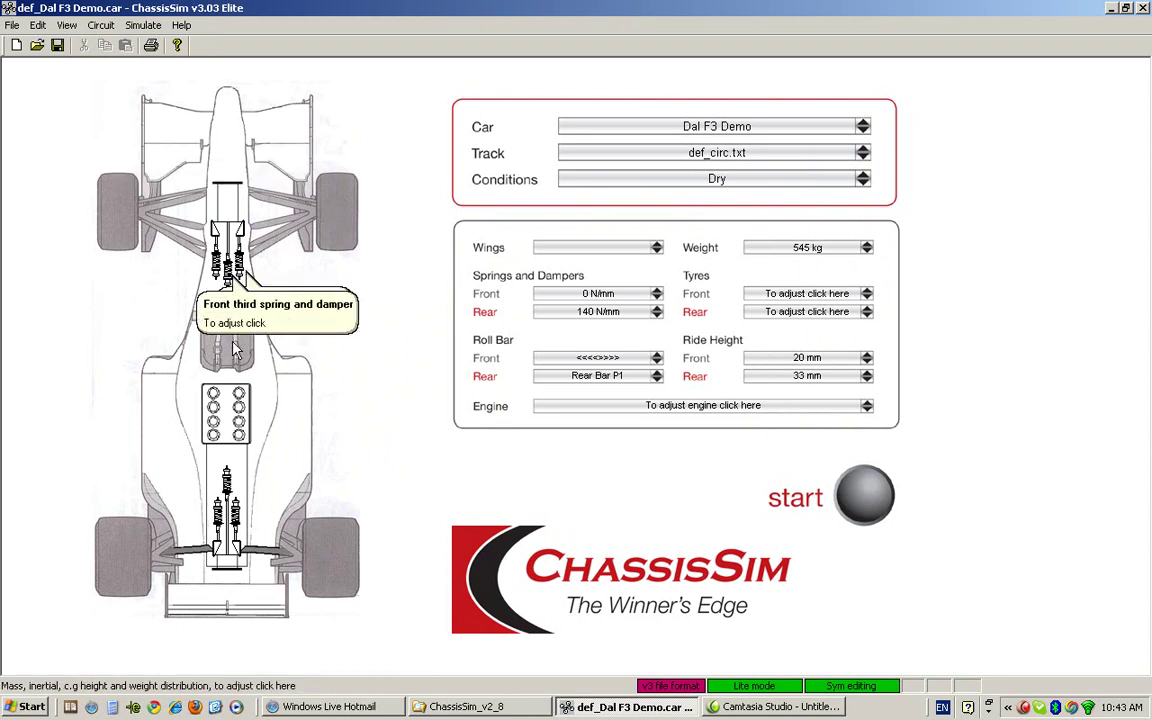
pyautogui.click(236, 512)
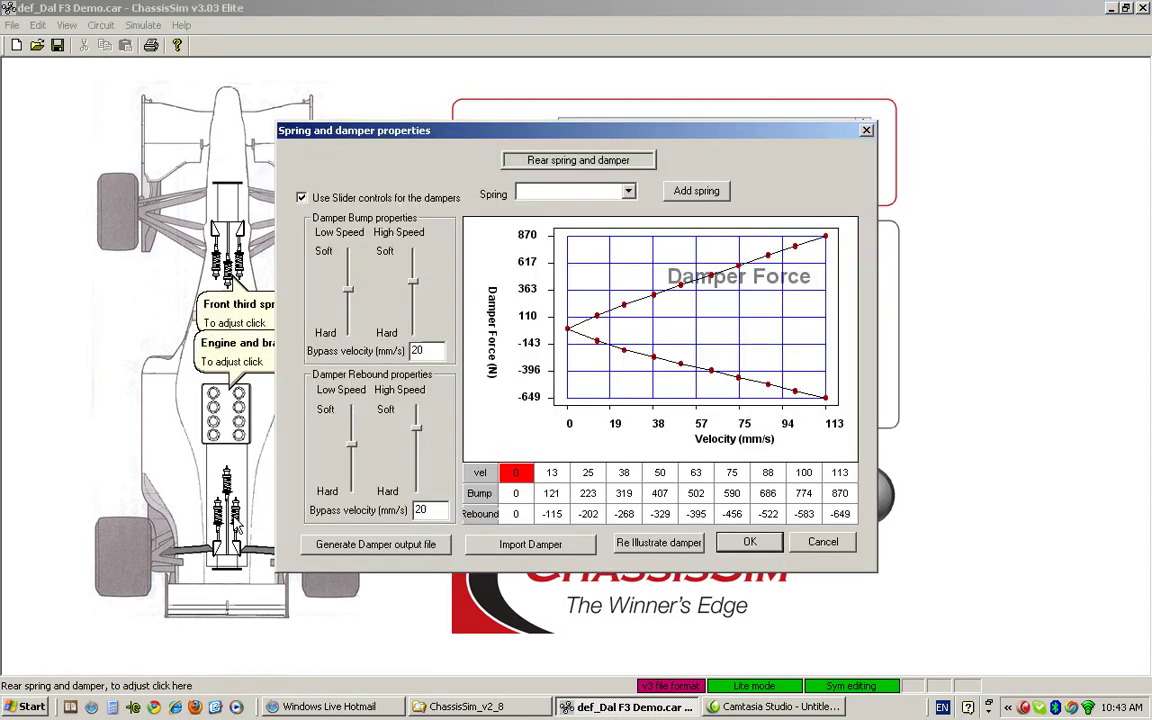
pyautogui.click(628, 191)
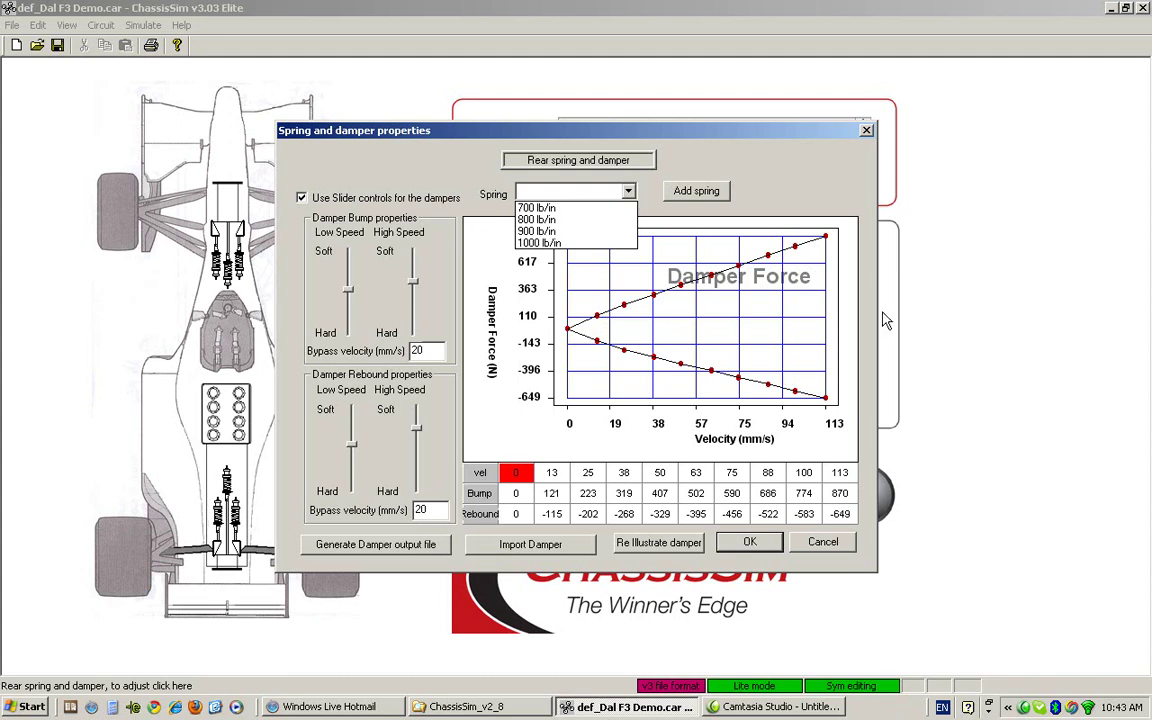
pyautogui.click(825, 552)
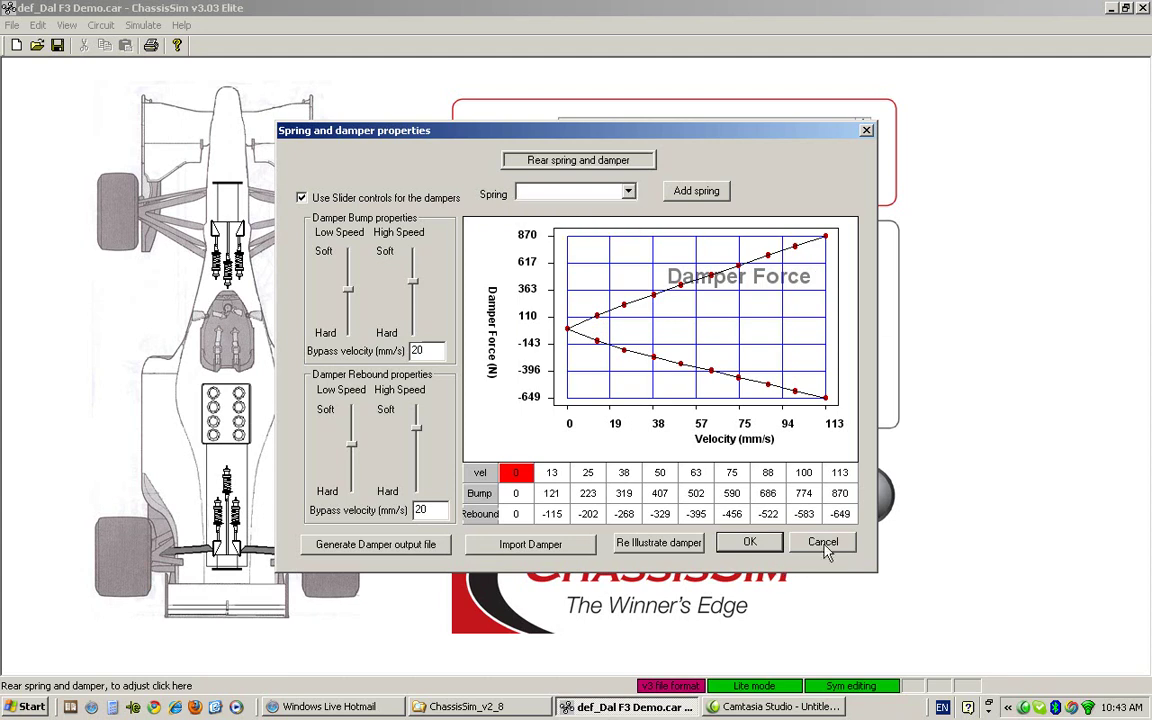
pyautogui.click(825, 552)
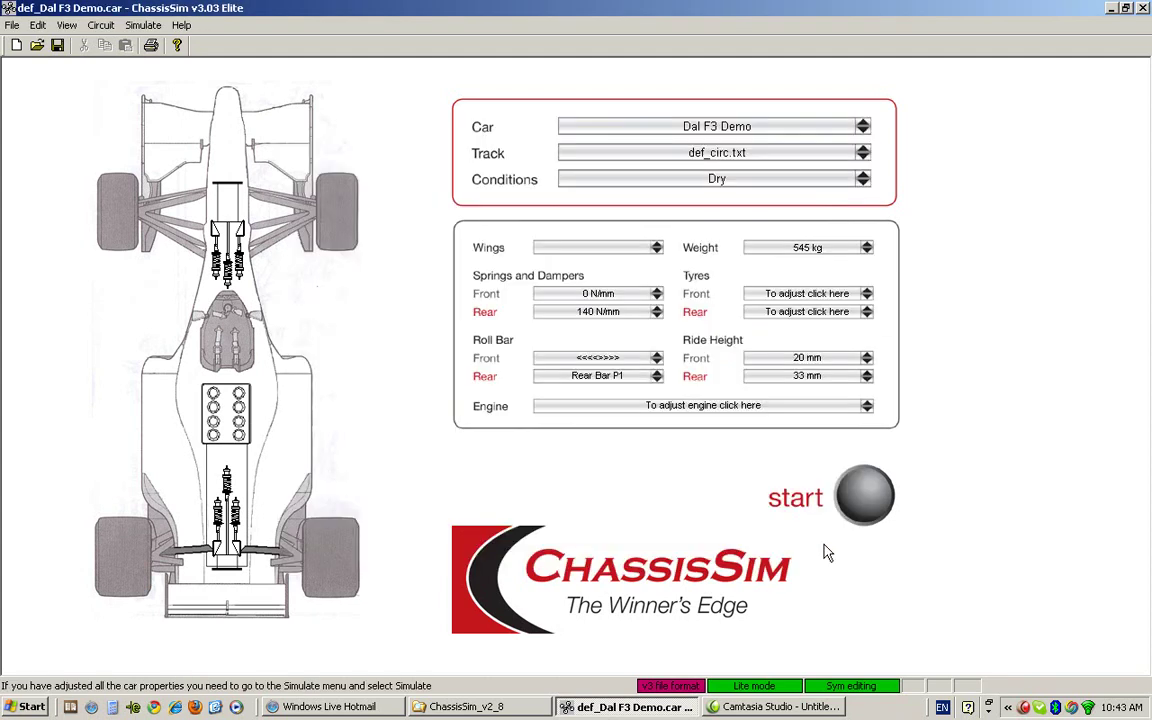
pyautogui.click(68, 27)
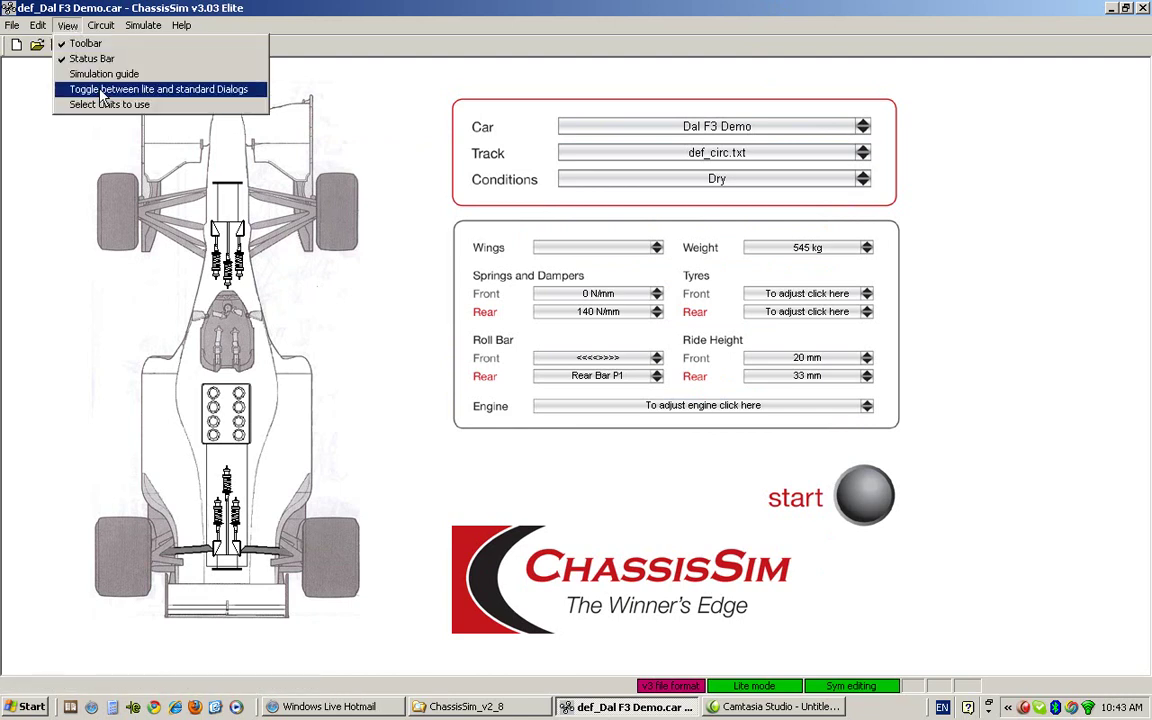
pyautogui.click(103, 95)
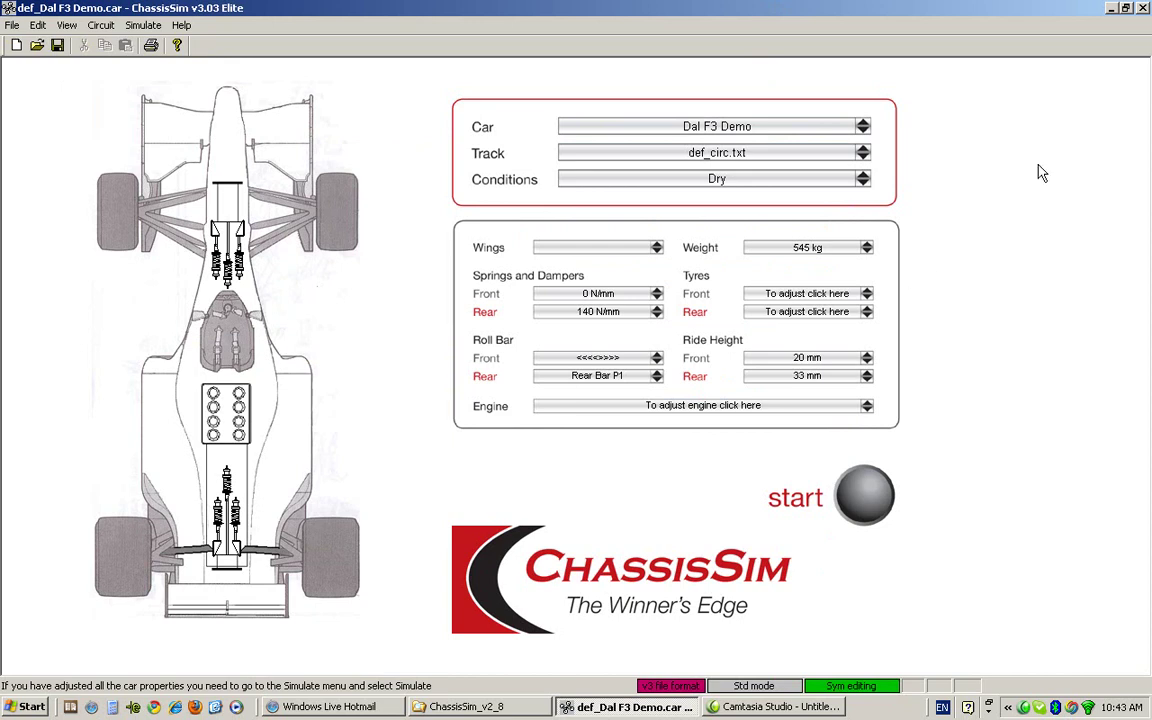
# Replace the Dal F3 Demo setup with the Dallara F310 car interface
pyautogui.click(779, 121)
pyautogui.click(659, 333)
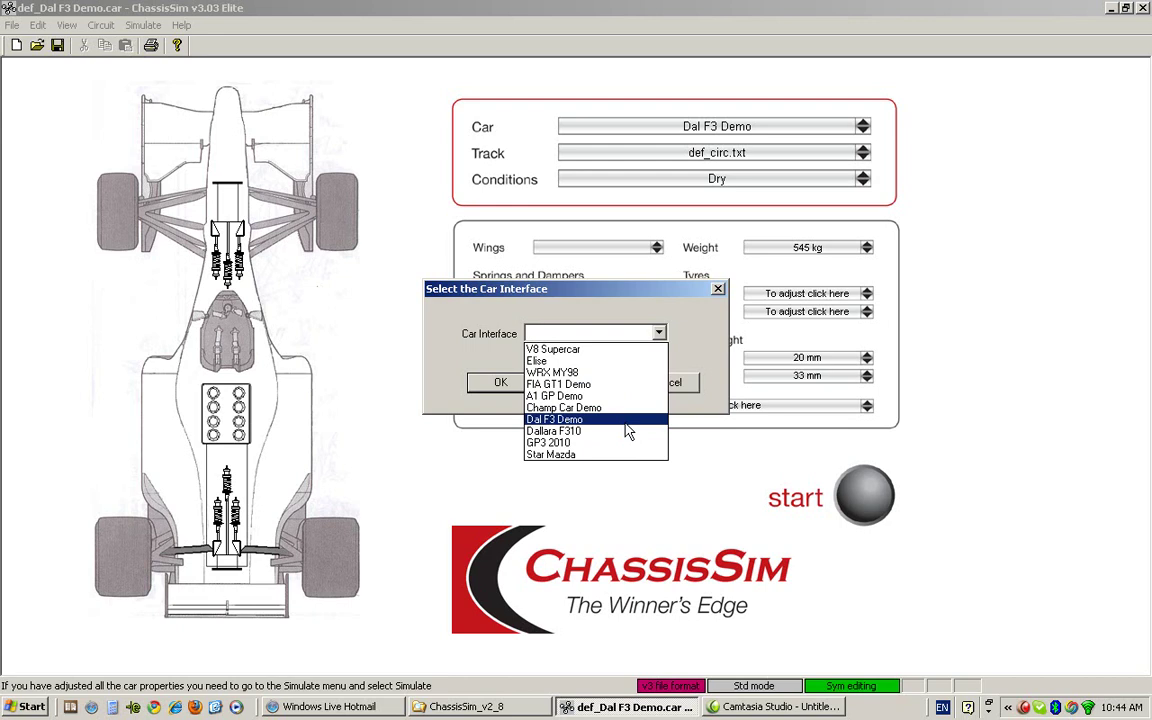
pyautogui.click(620, 431)
pyautogui.click(495, 382)
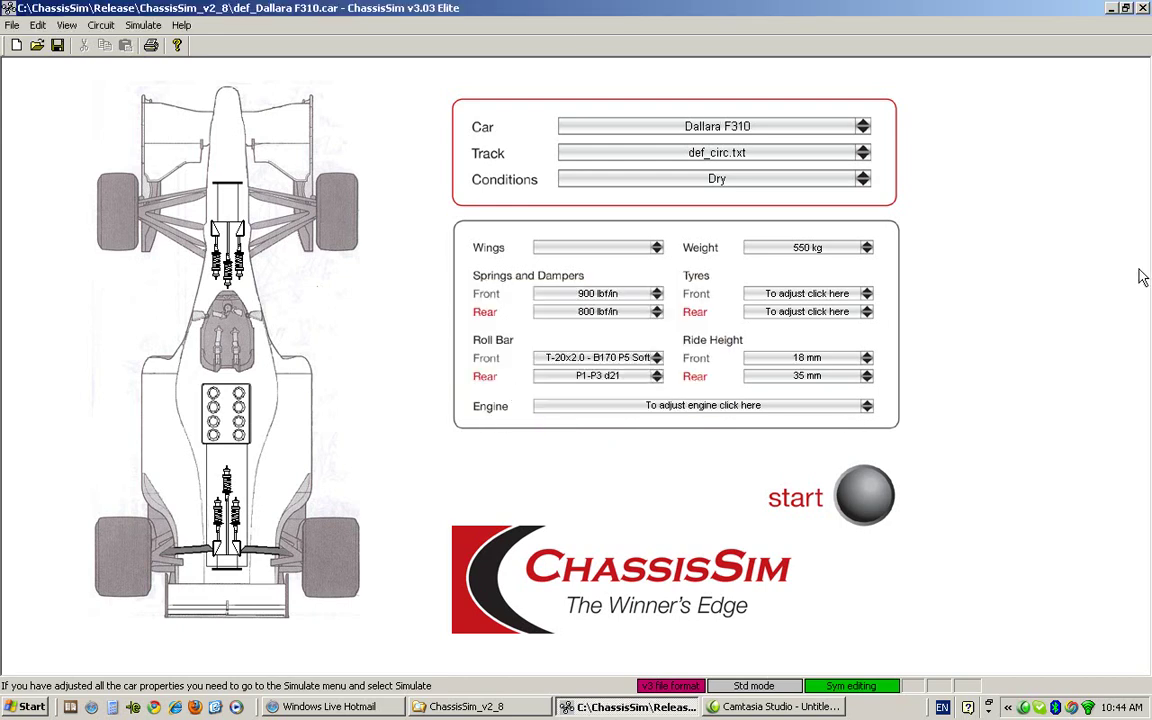
# In Unit Selection, keep N/mm spring rate, millimetre spring lengths and Newton forces
pyautogui.click(66, 26)
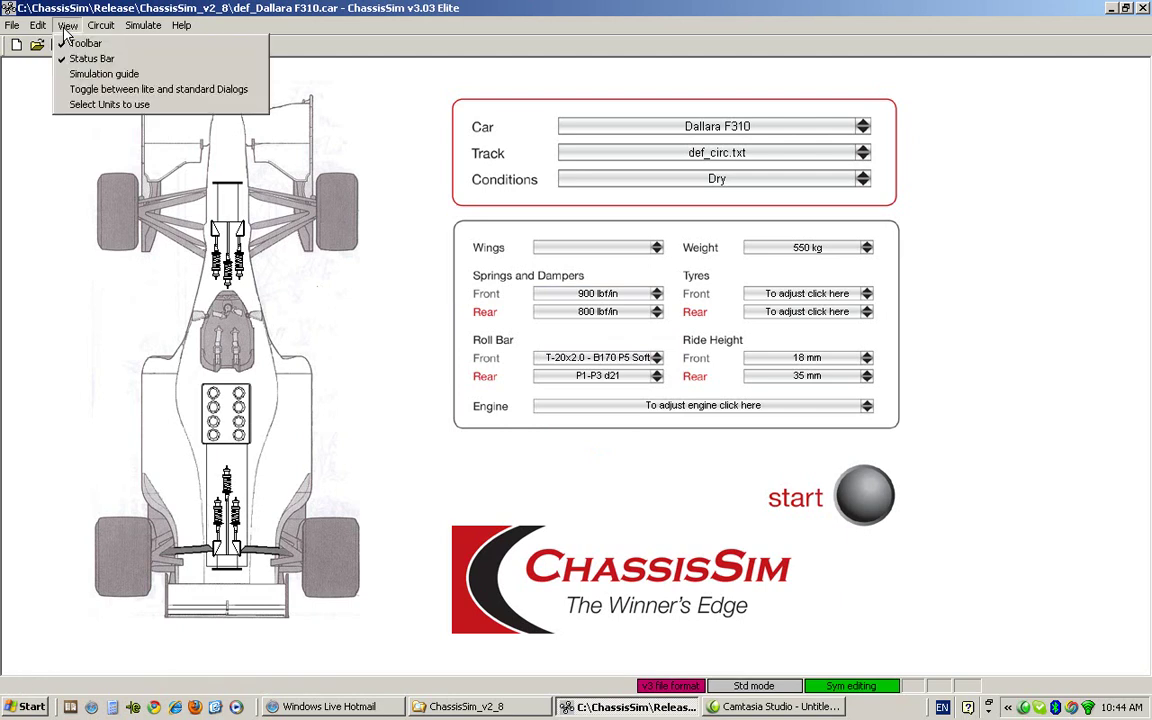
pyautogui.click(95, 105)
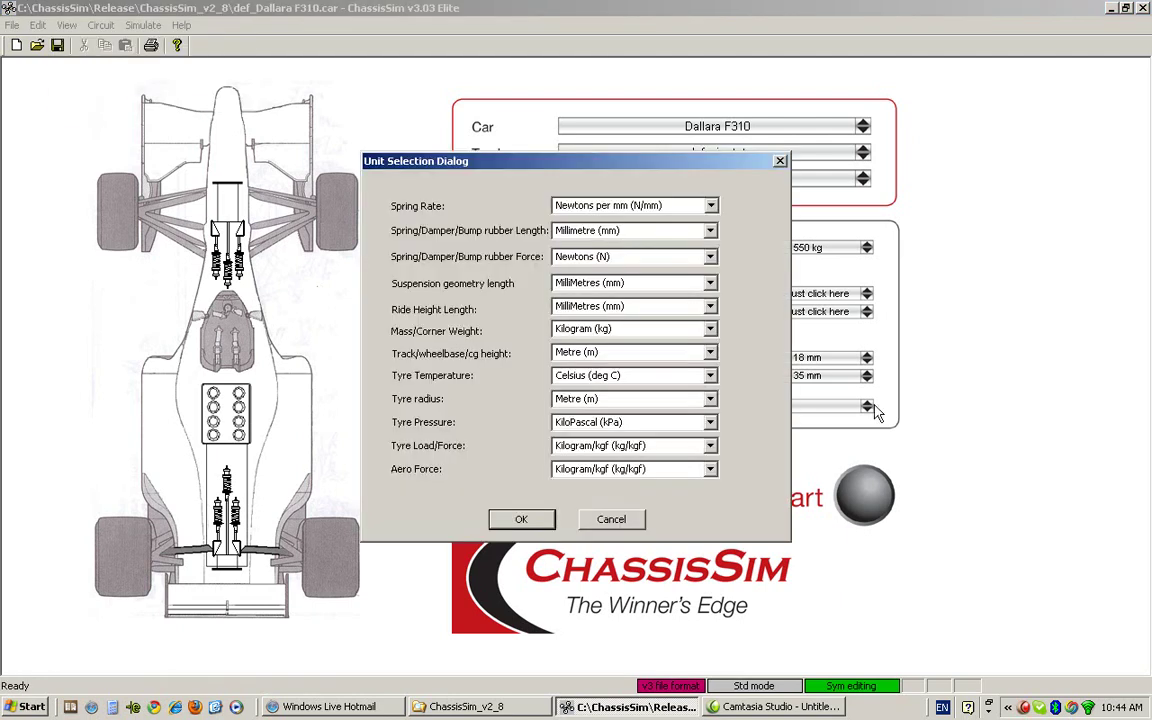
pyautogui.click(710, 205)
pyautogui.click(714, 210)
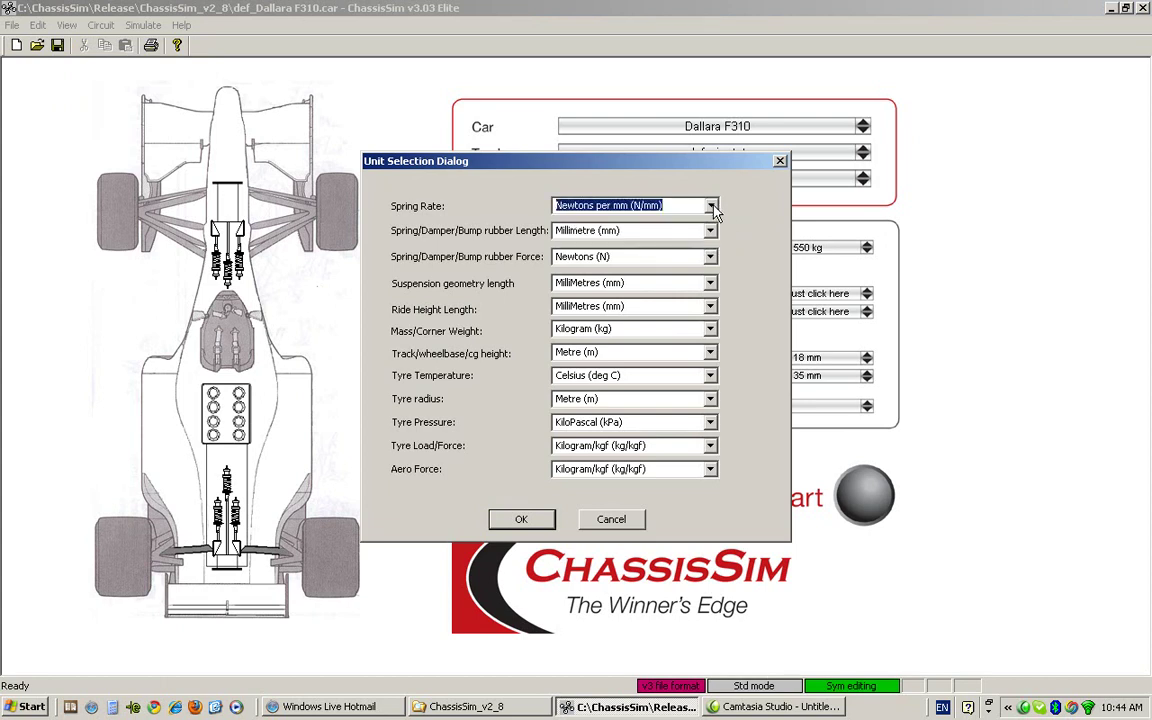
pyautogui.click(711, 231)
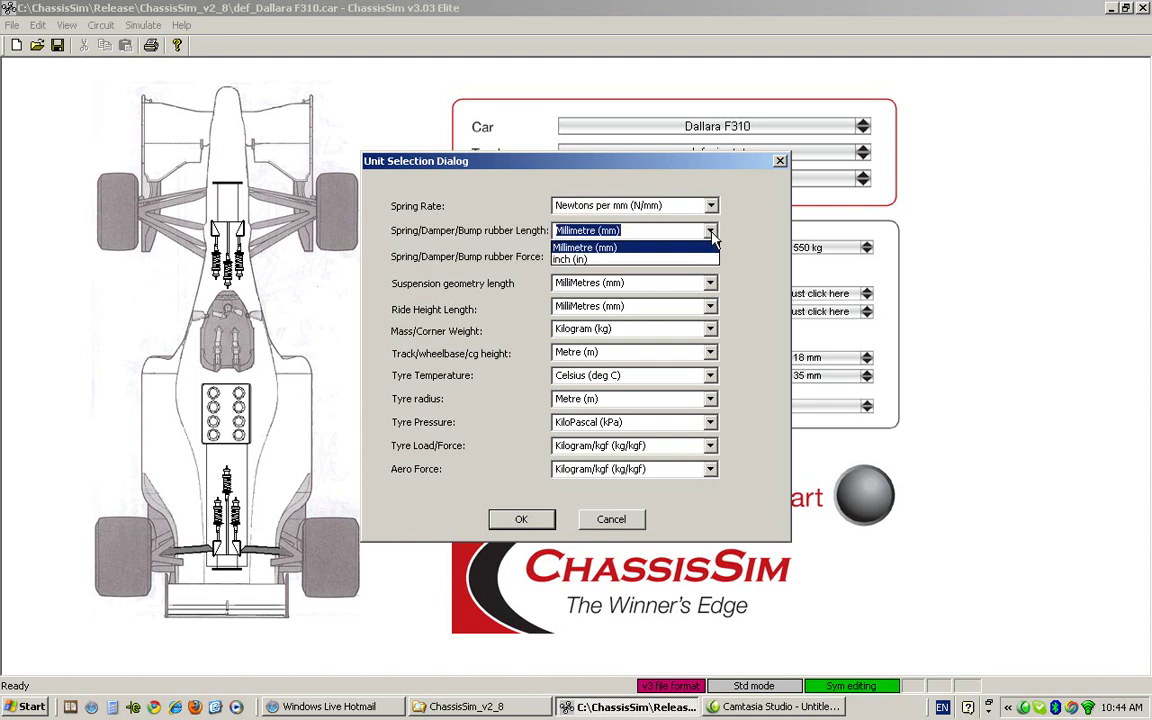
pyautogui.click(713, 232)
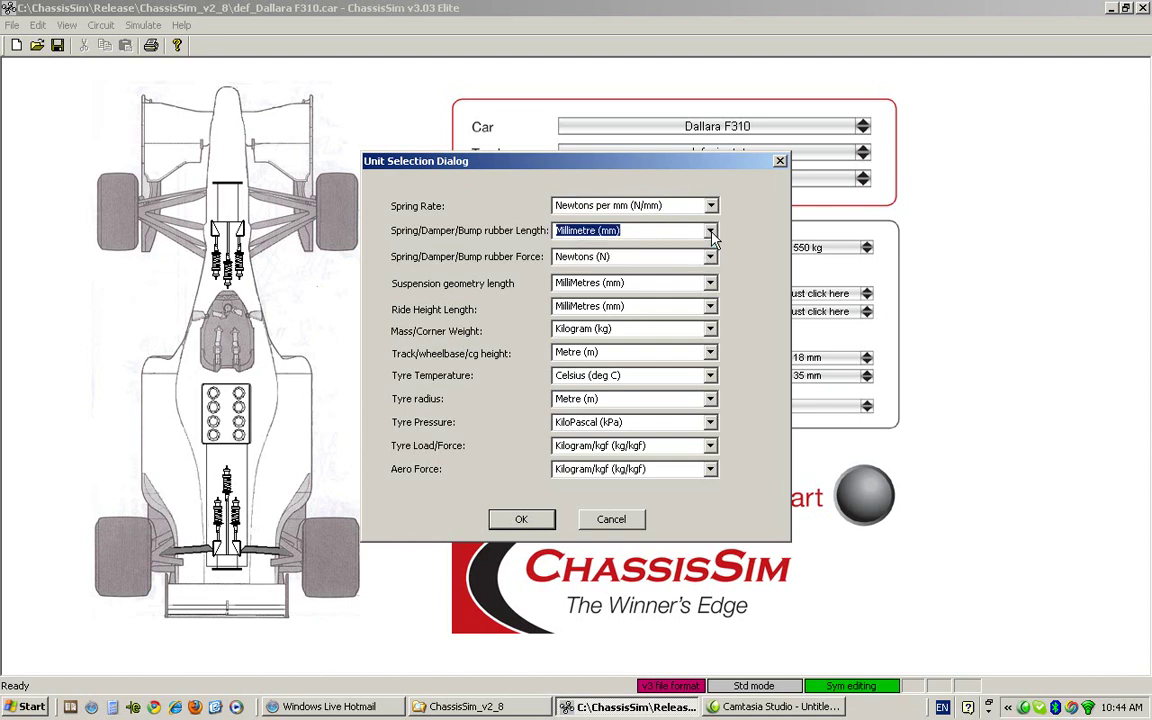
pyautogui.click(710, 257)
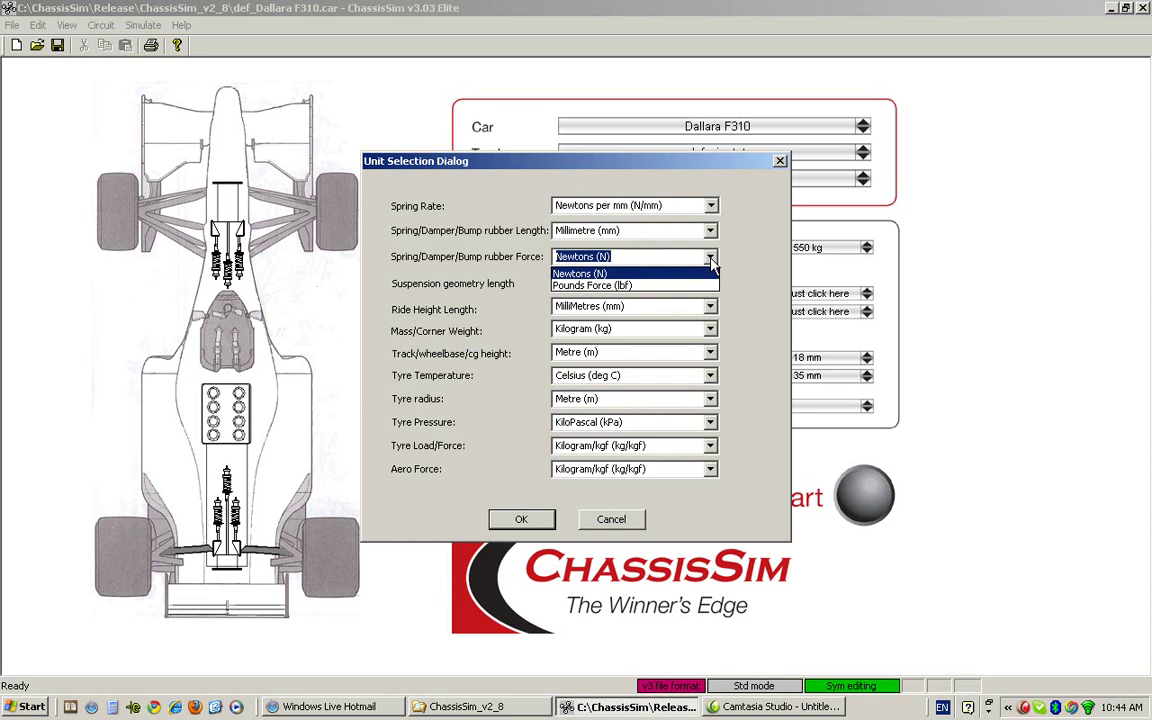
pyautogui.click(711, 258)
# Keep millimetre geometry lengths, kilogram masses and metre track/wheelbase/cg height, then confirm the units
pyautogui.click(711, 283)
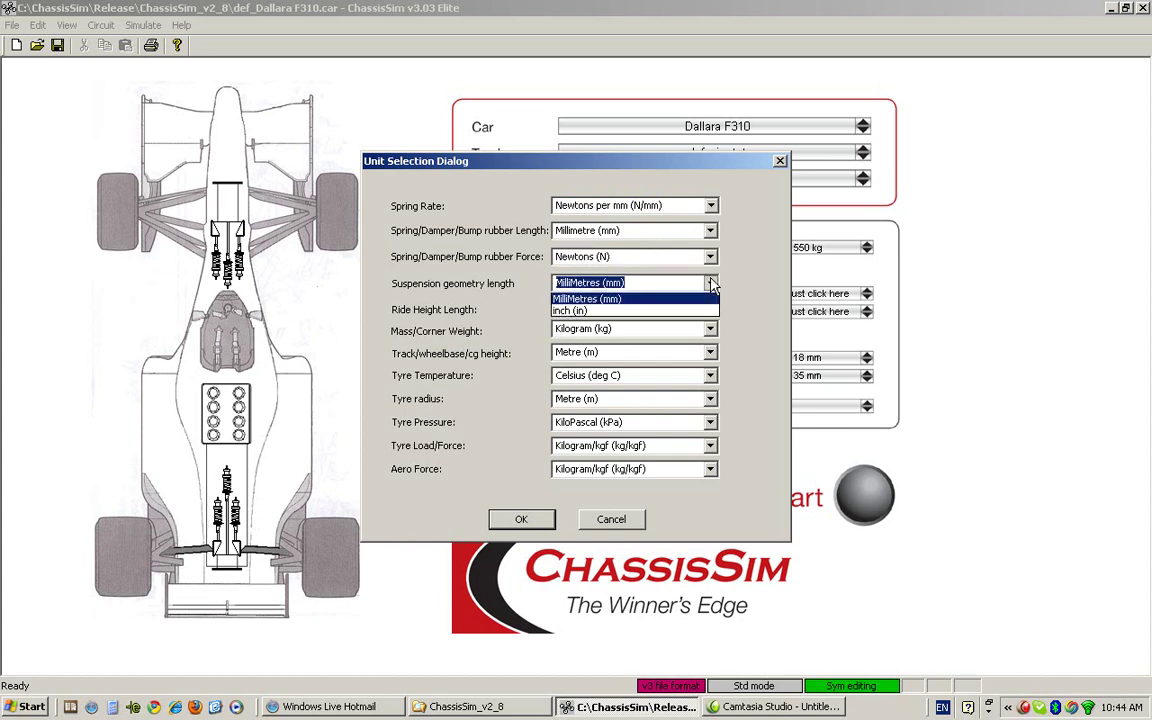
pyautogui.click(711, 284)
pyautogui.click(711, 331)
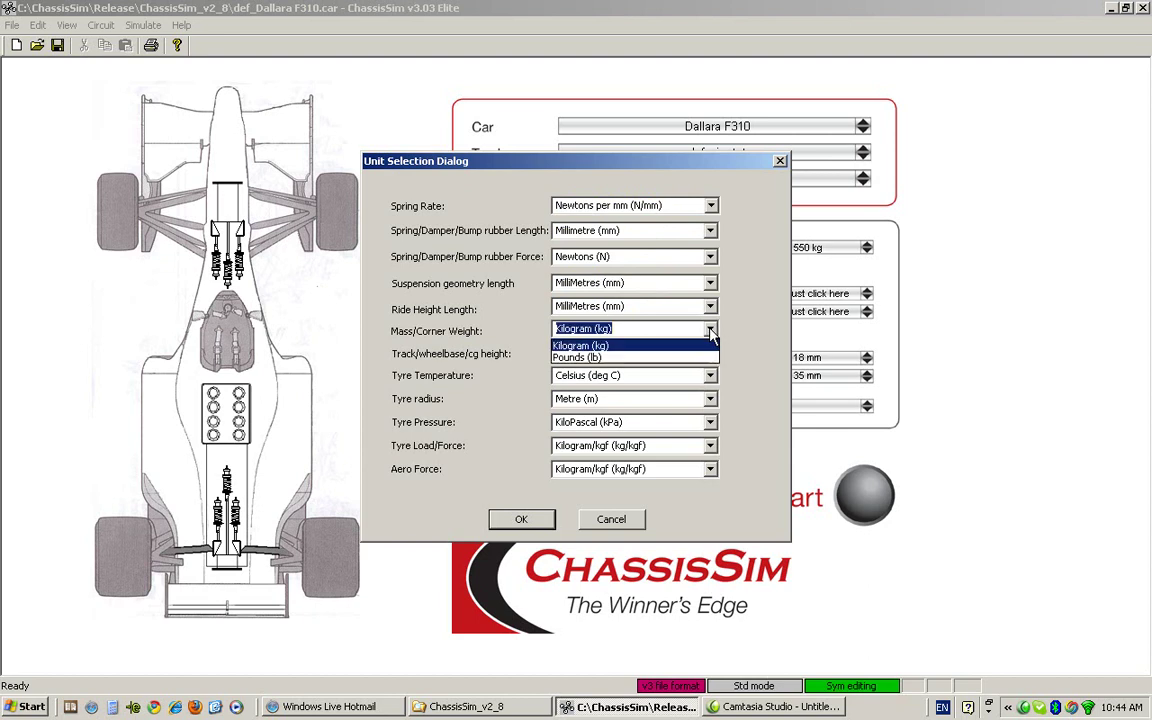
pyautogui.click(711, 333)
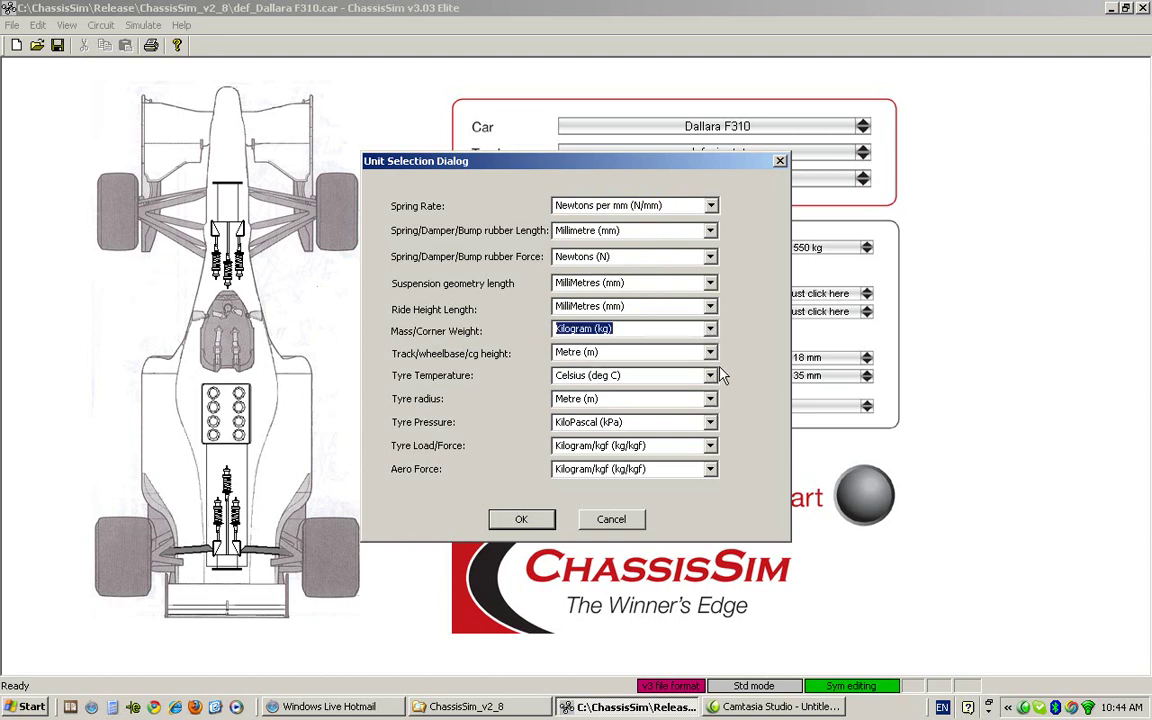
pyautogui.click(711, 355)
pyautogui.click(712, 357)
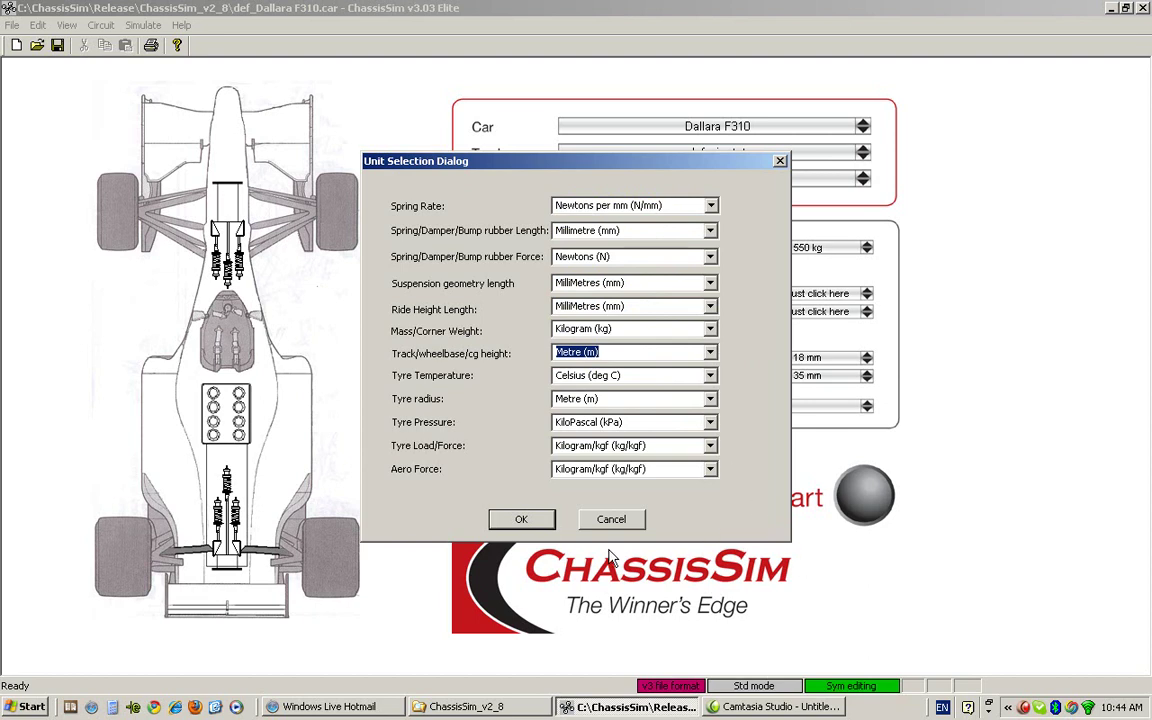
pyautogui.click(522, 520)
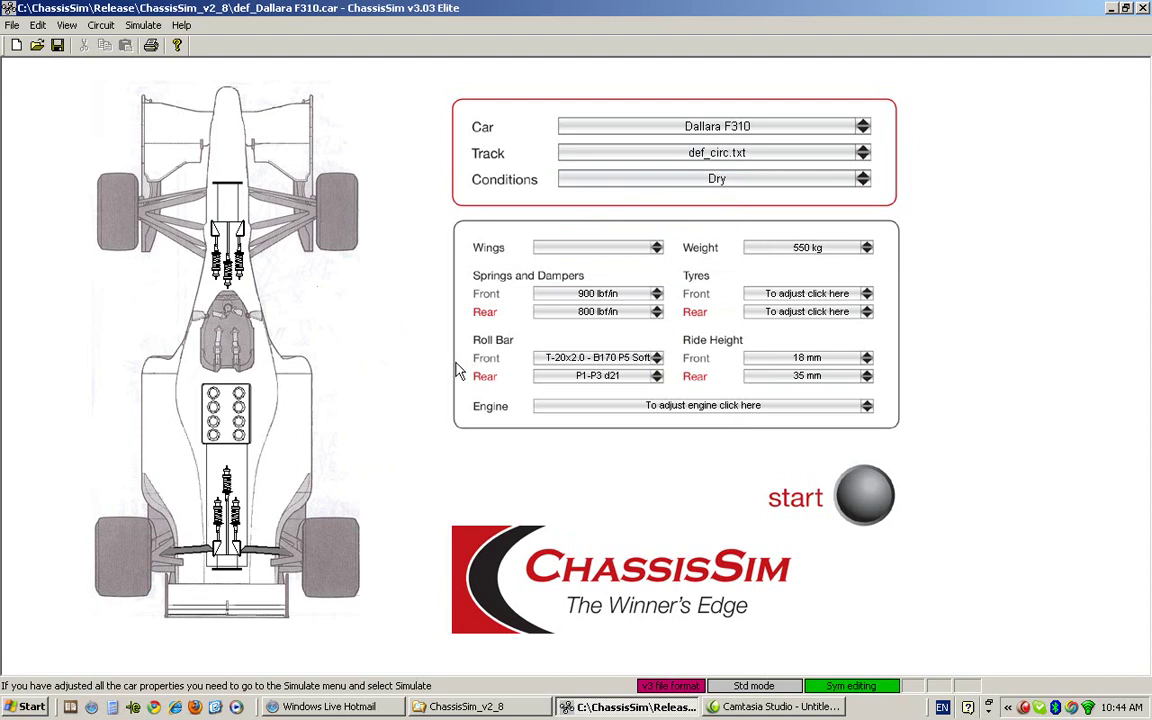
pyautogui.click(280, 240)
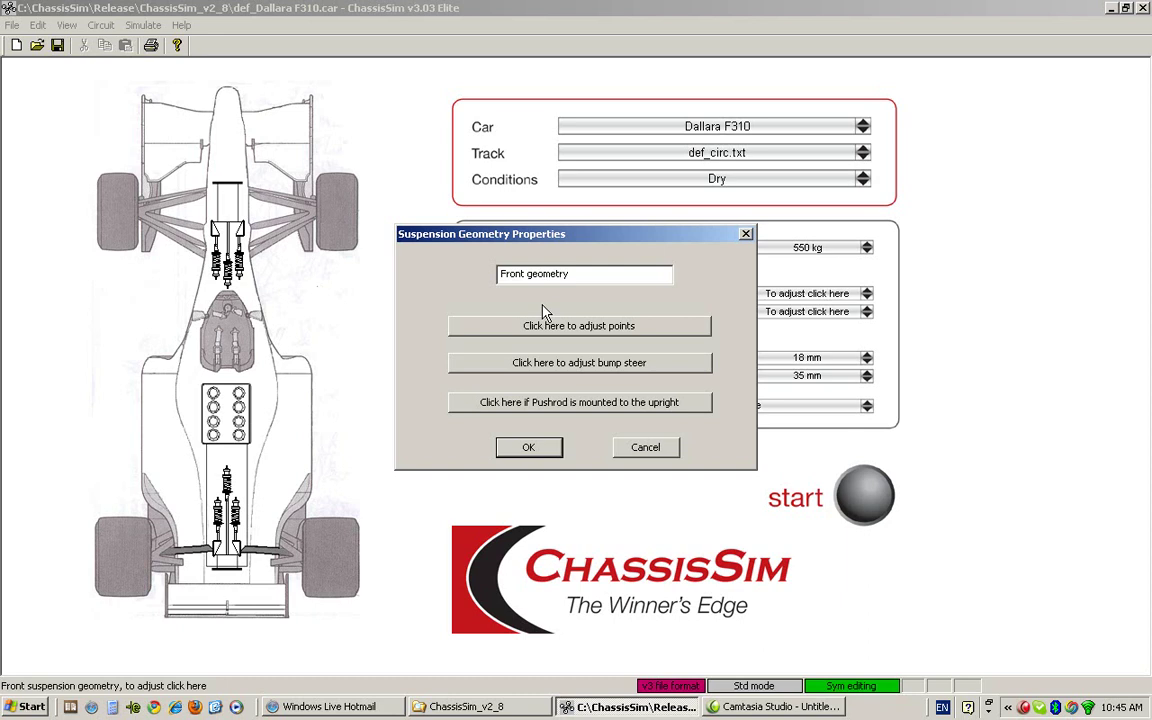
pyautogui.click(518, 297)
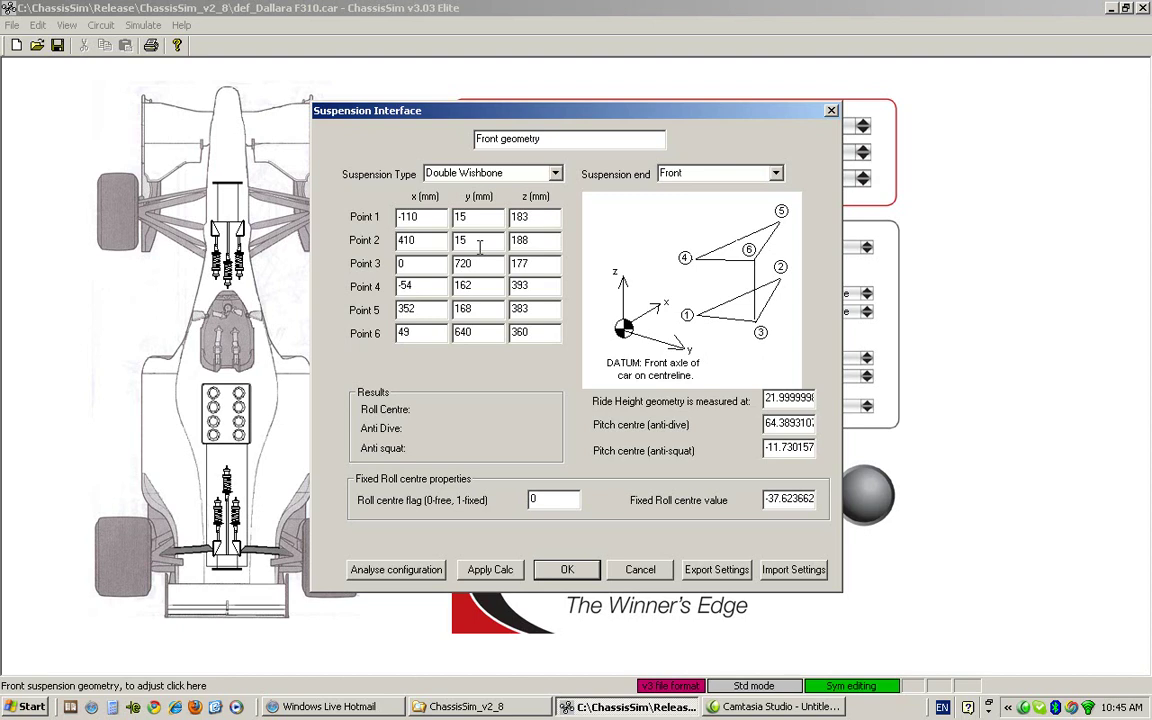
pyautogui.click(638, 568)
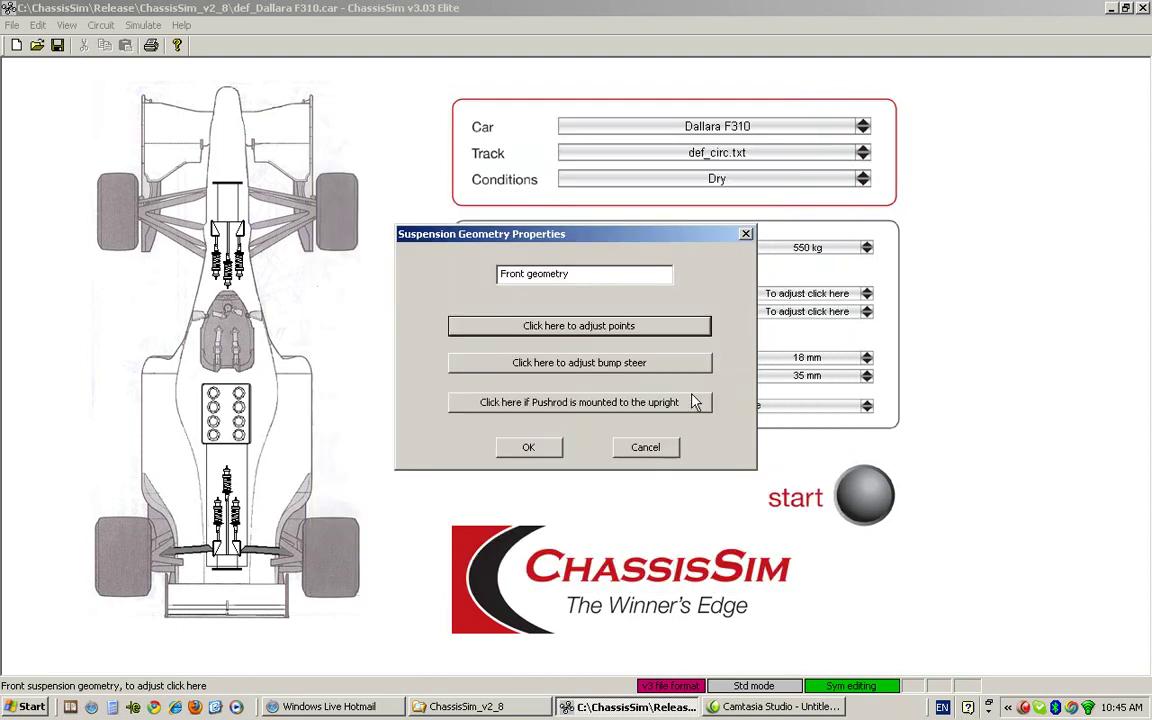
pyautogui.click(646, 448)
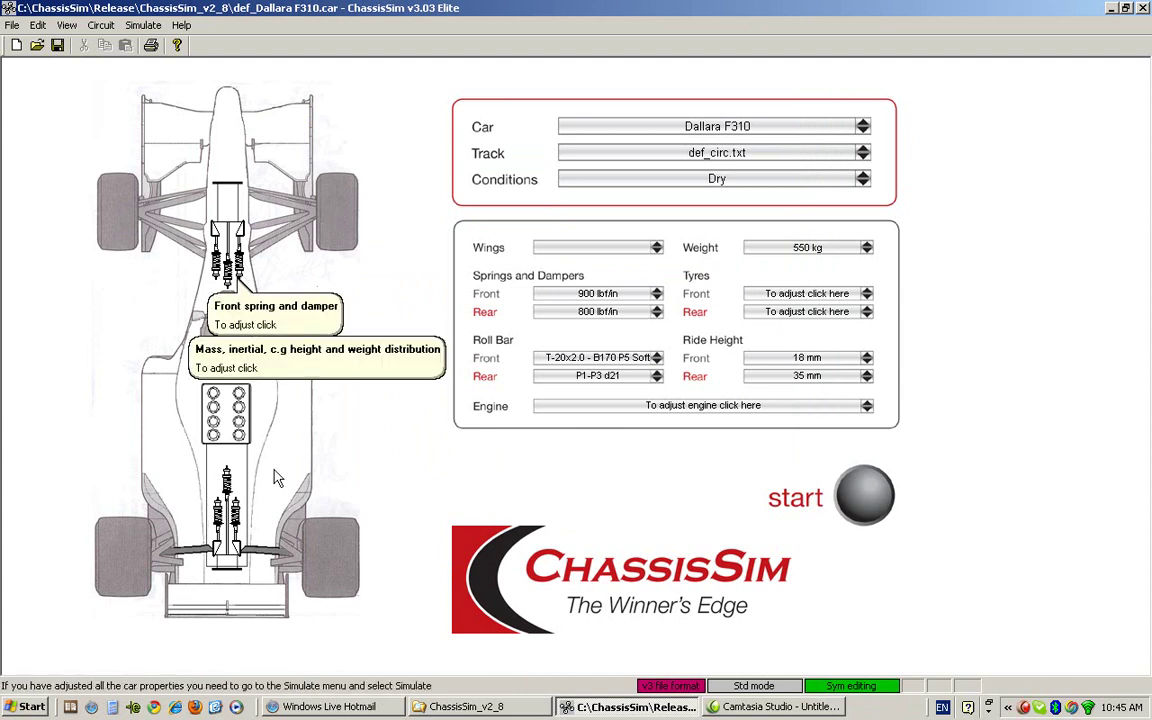
# Set the rear spring rate to 160 N/mm and recheck the value
pyautogui.click(238, 522)
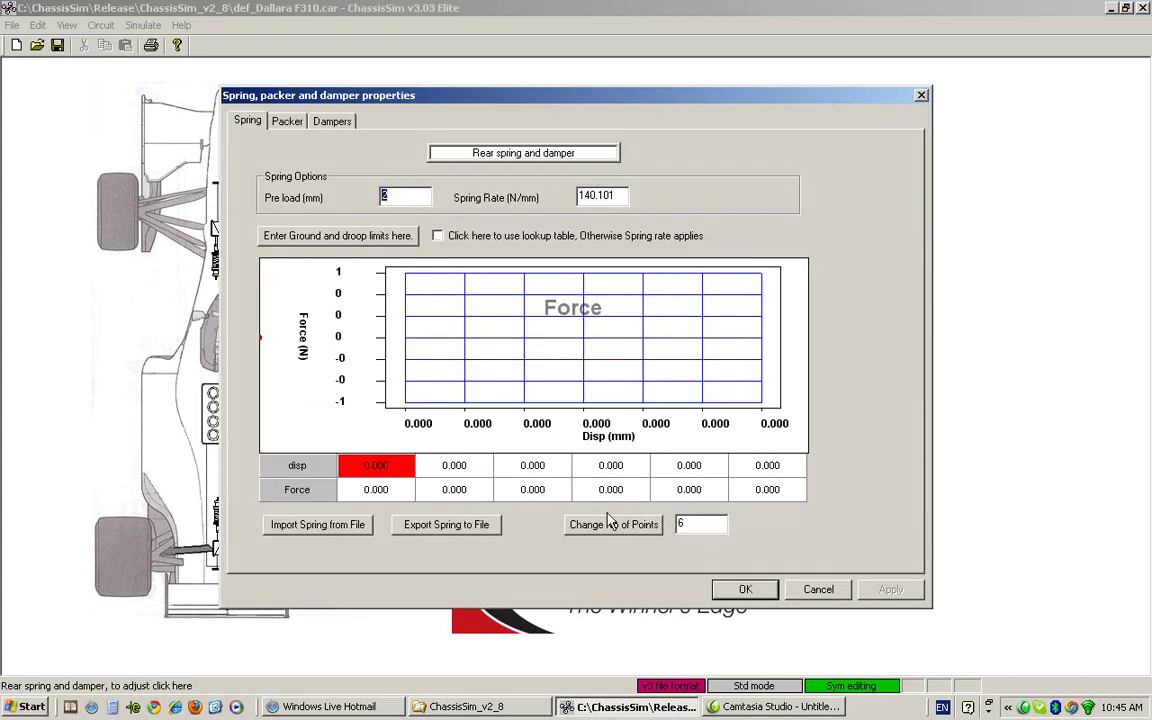
pyautogui.click(593, 196)
pyautogui.click(746, 589)
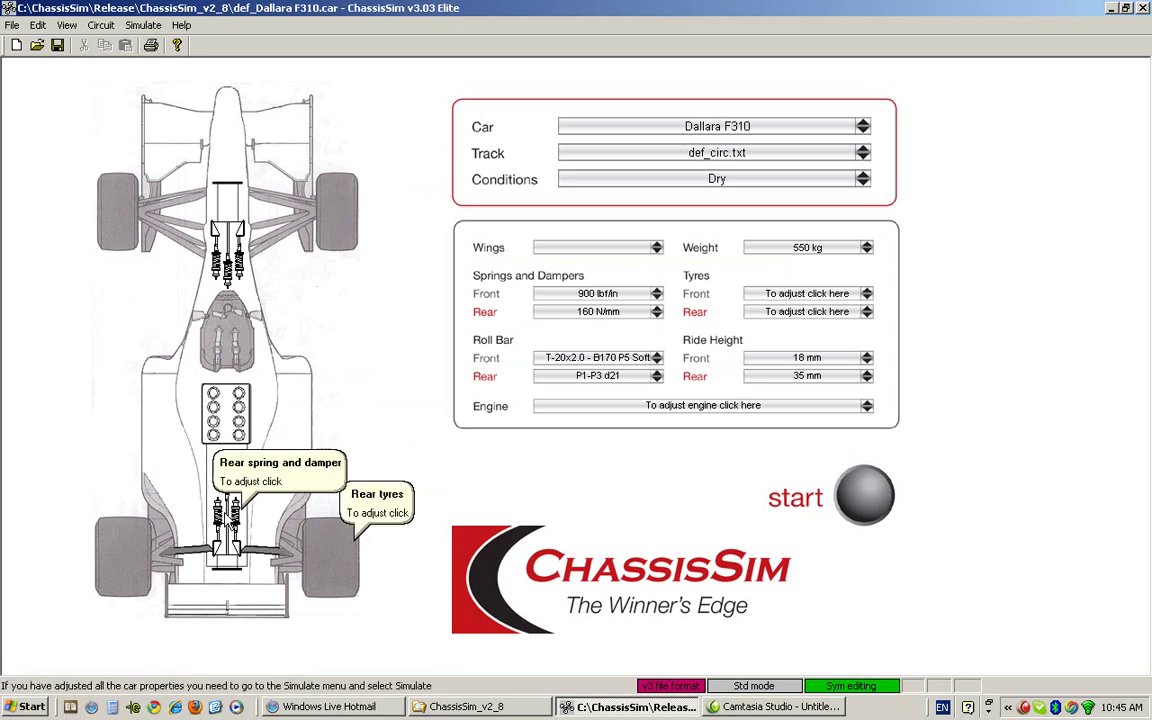
pyautogui.click(215, 505)
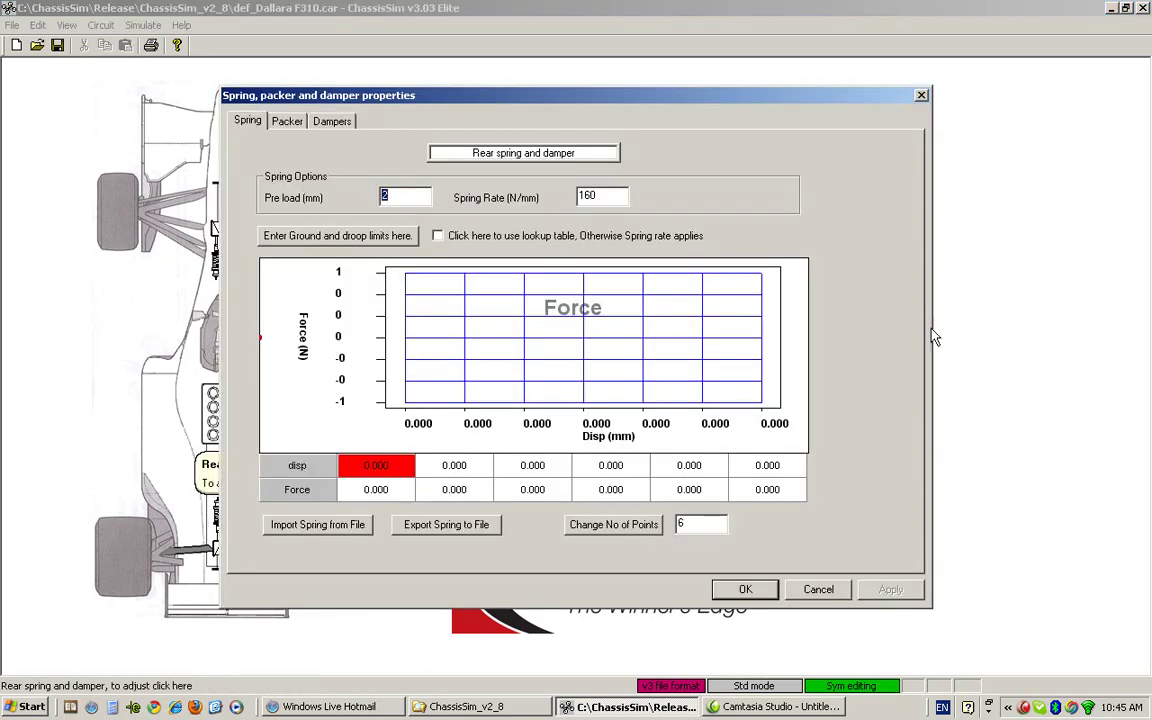
pyautogui.click(818, 590)
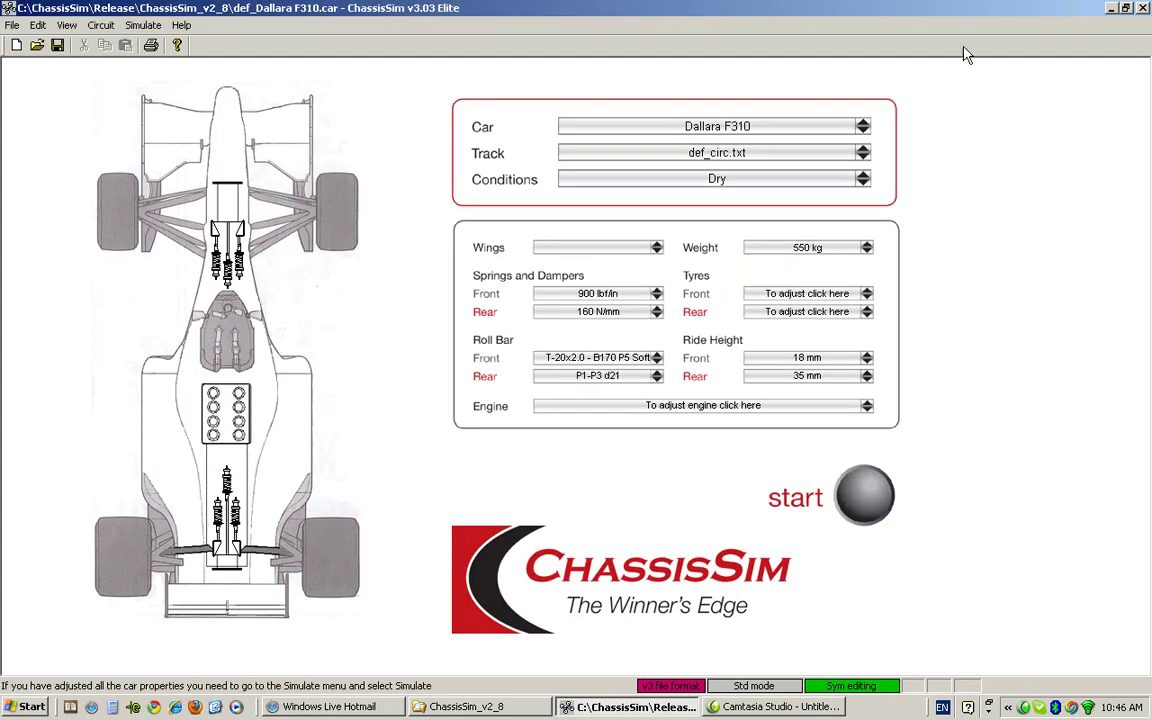
# Turn symmetric editing off from the Edit menu
pyautogui.click(38, 26)
pyautogui.click(85, 117)
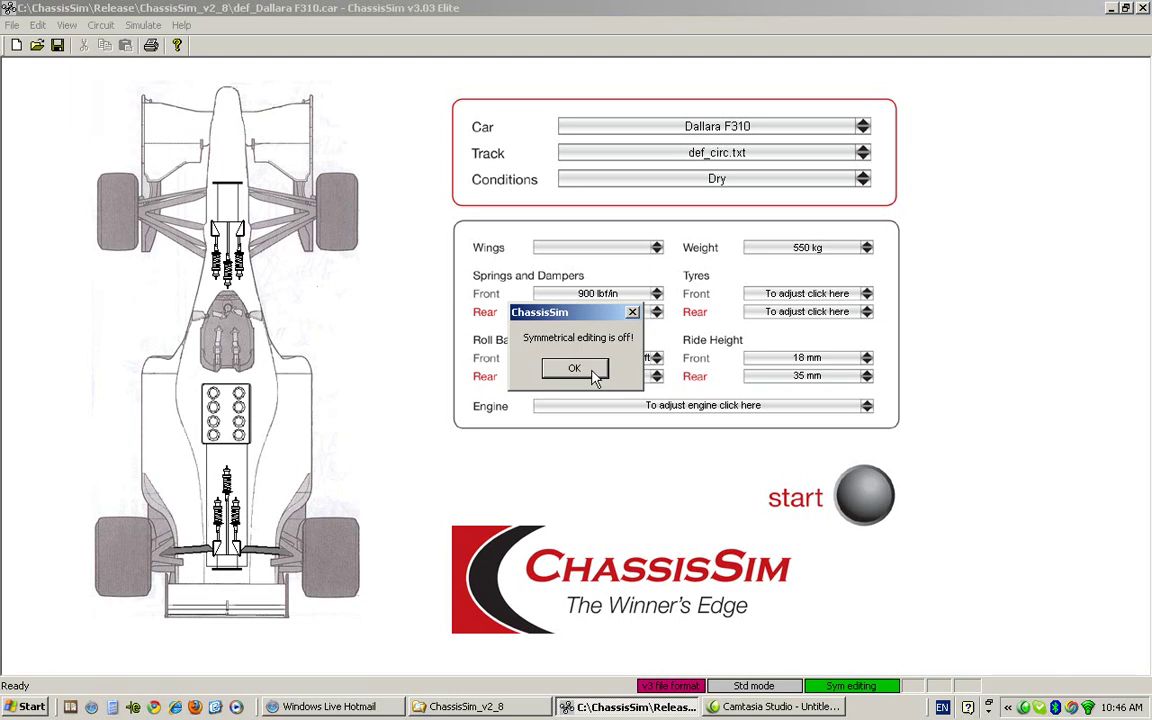
pyautogui.click(594, 372)
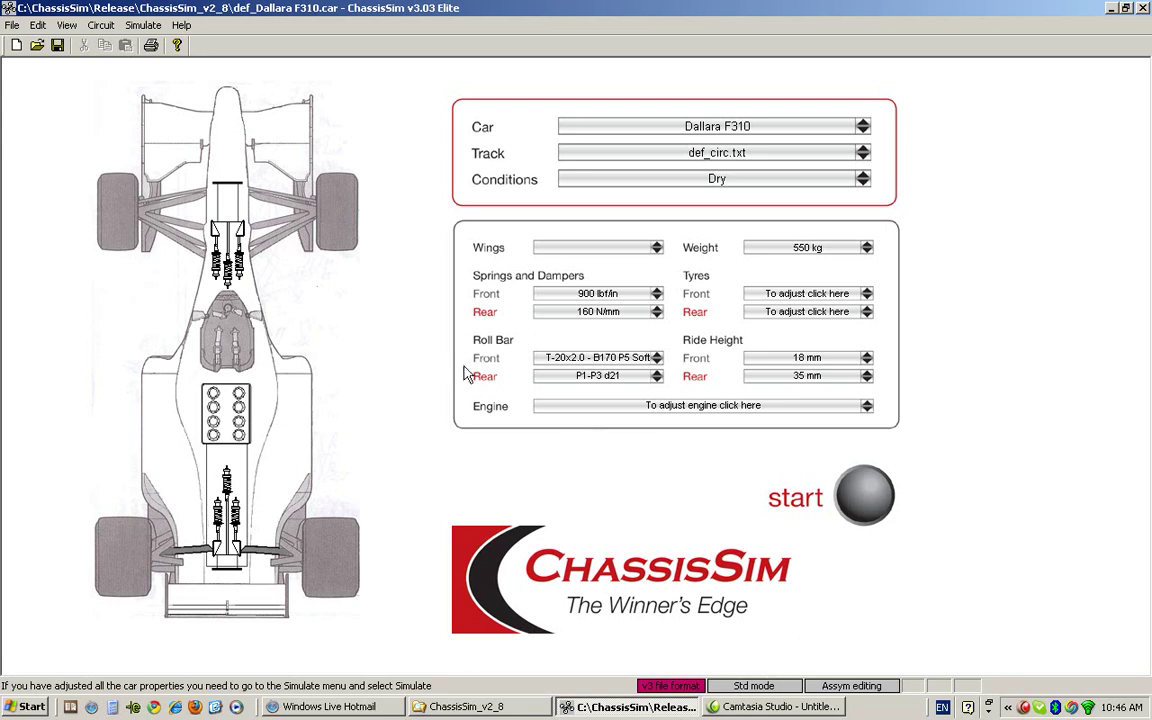
# Confirm both rear left and rear right springs read 160 N/mm
pyautogui.click(218, 505)
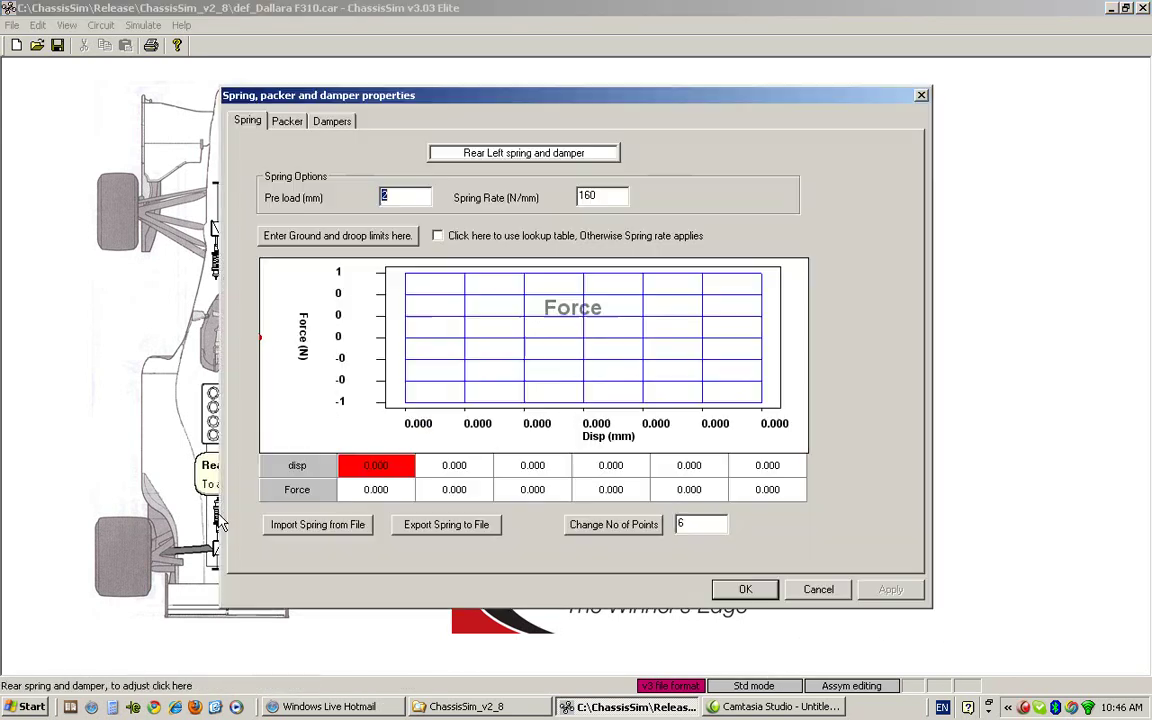
pyautogui.click(815, 589)
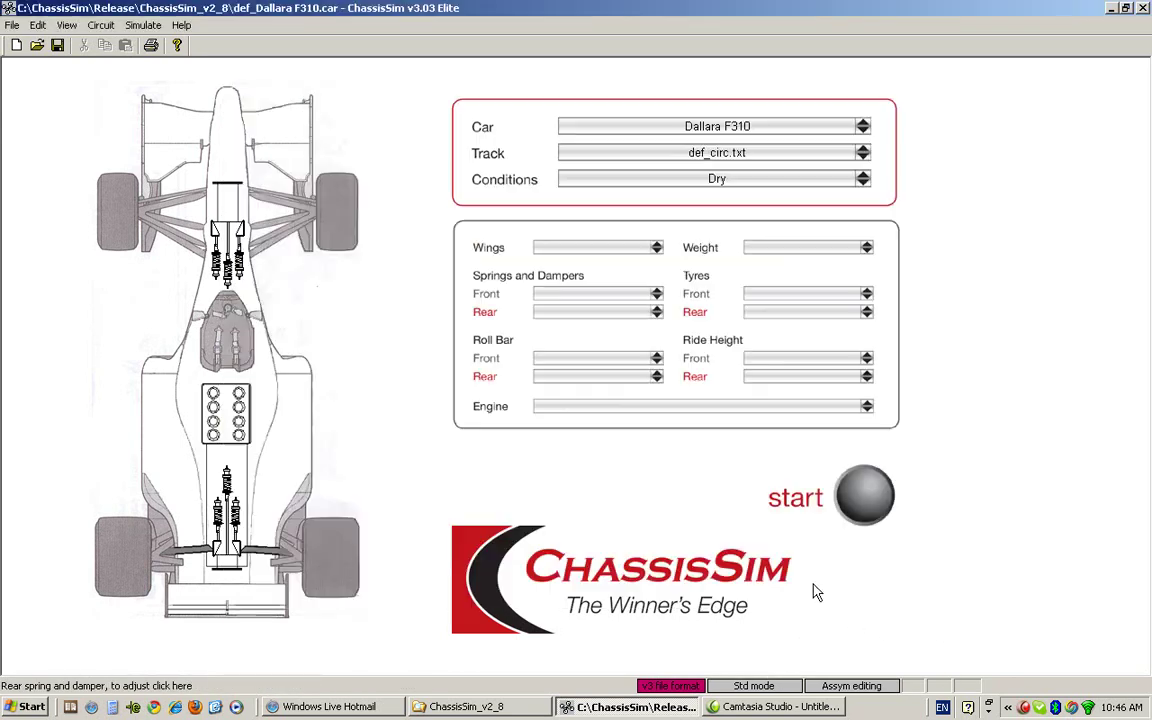
pyautogui.click(236, 472)
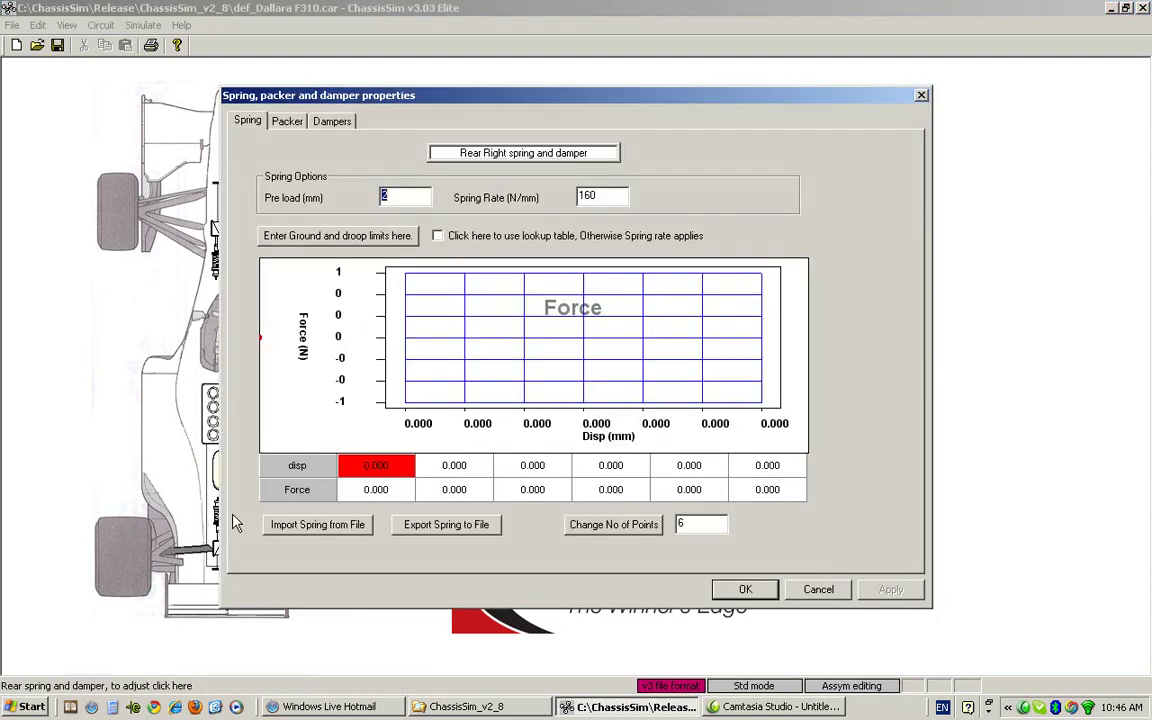
pyautogui.click(820, 590)
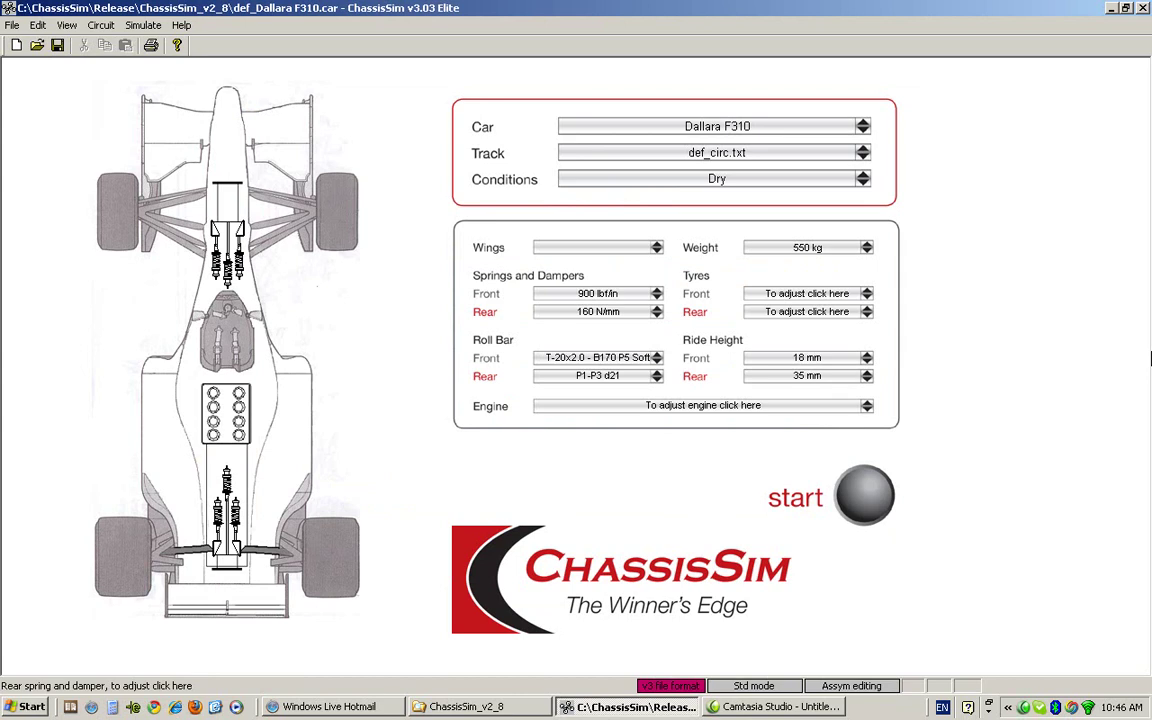
# Toggle the Symmetric Editing Flag on and acknowledge the 'Symmetrical editing is on!' message
pyautogui.click(40, 27)
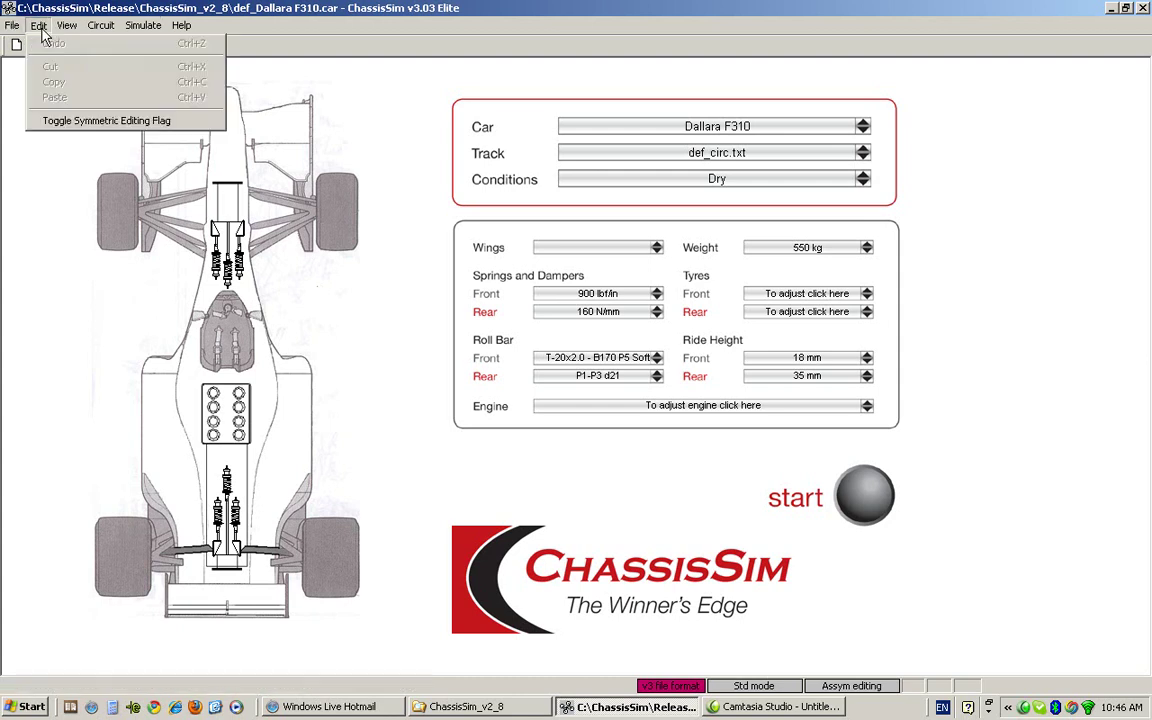
pyautogui.click(88, 118)
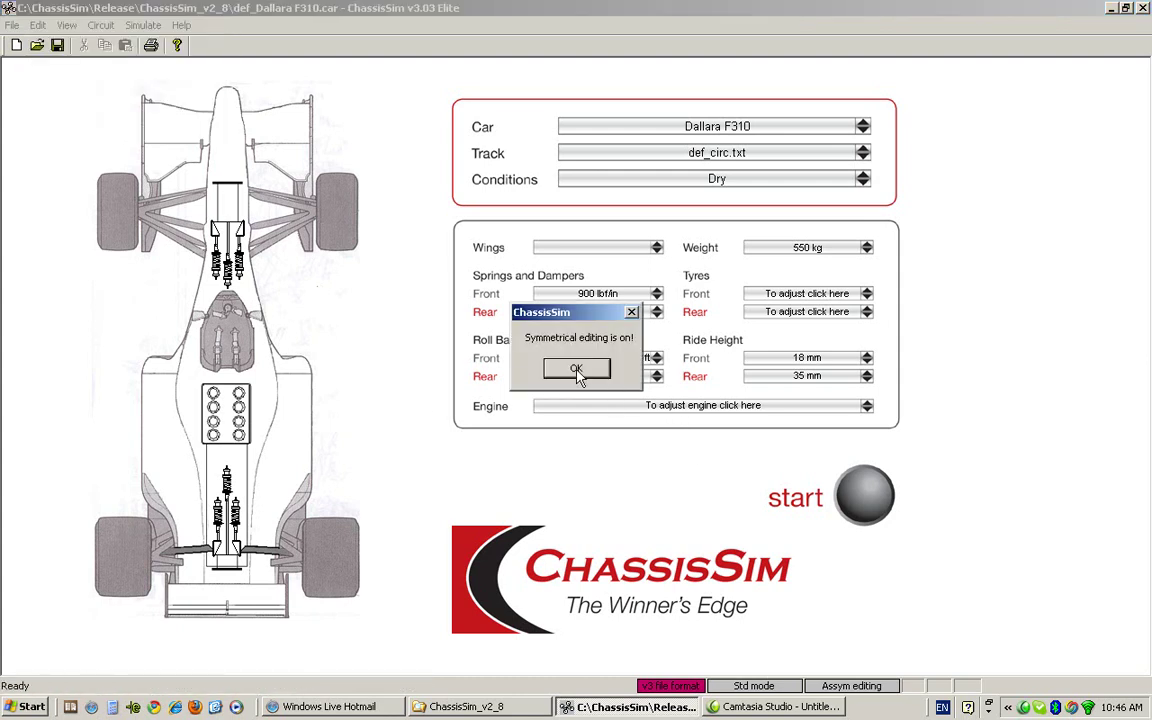
pyautogui.click(576, 370)
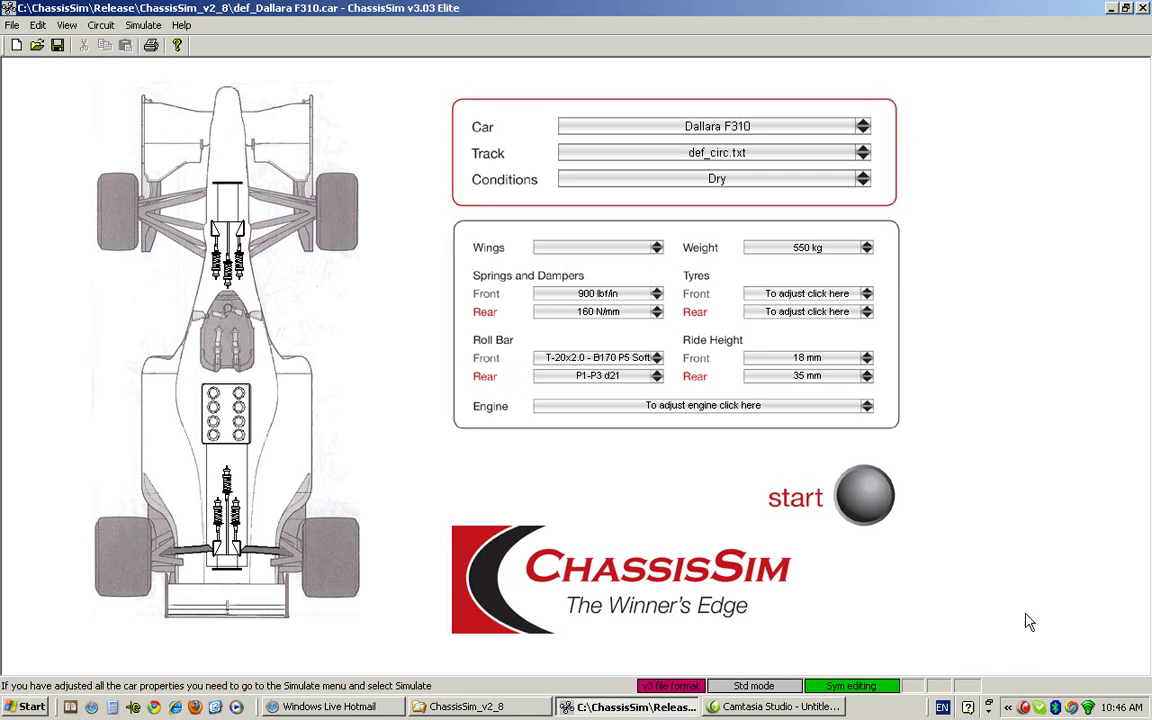